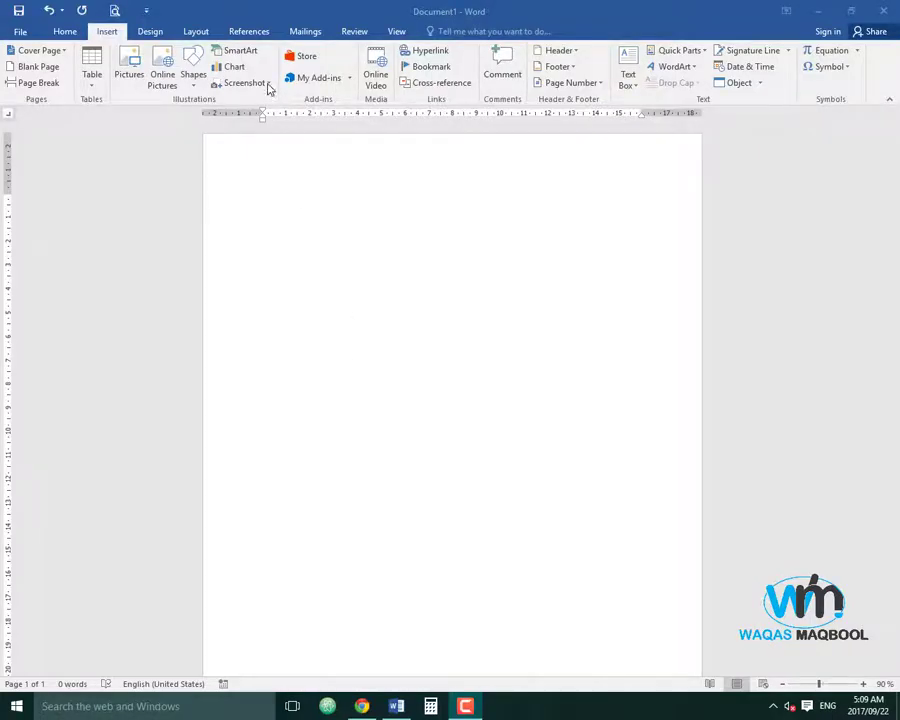
Step: Insert a screen clipping of the desktop corkboard with its shortcut icons
left_click(266, 85)
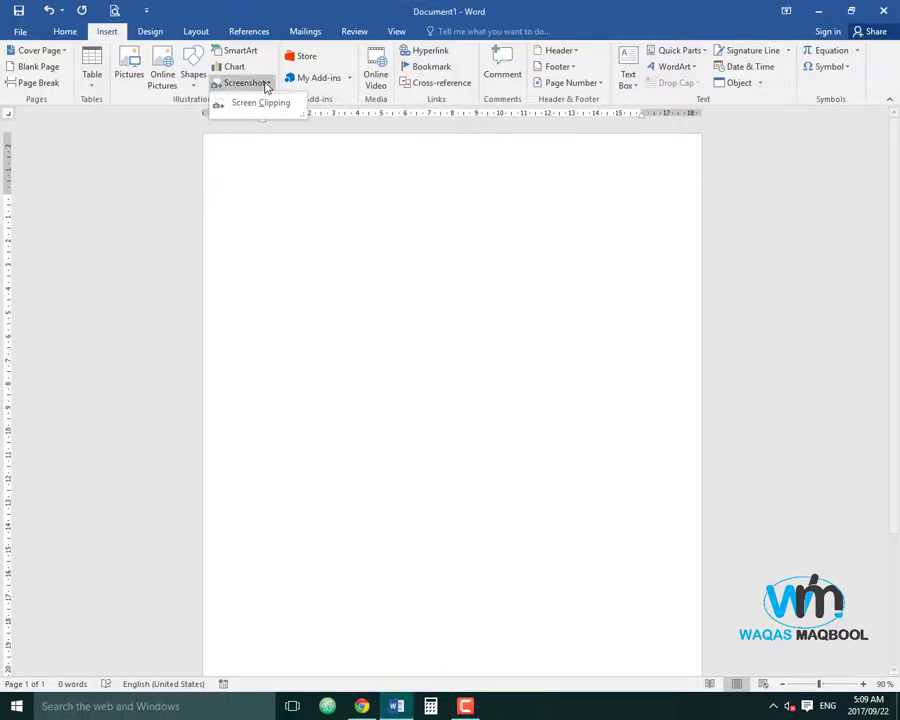
left_click(257, 102)
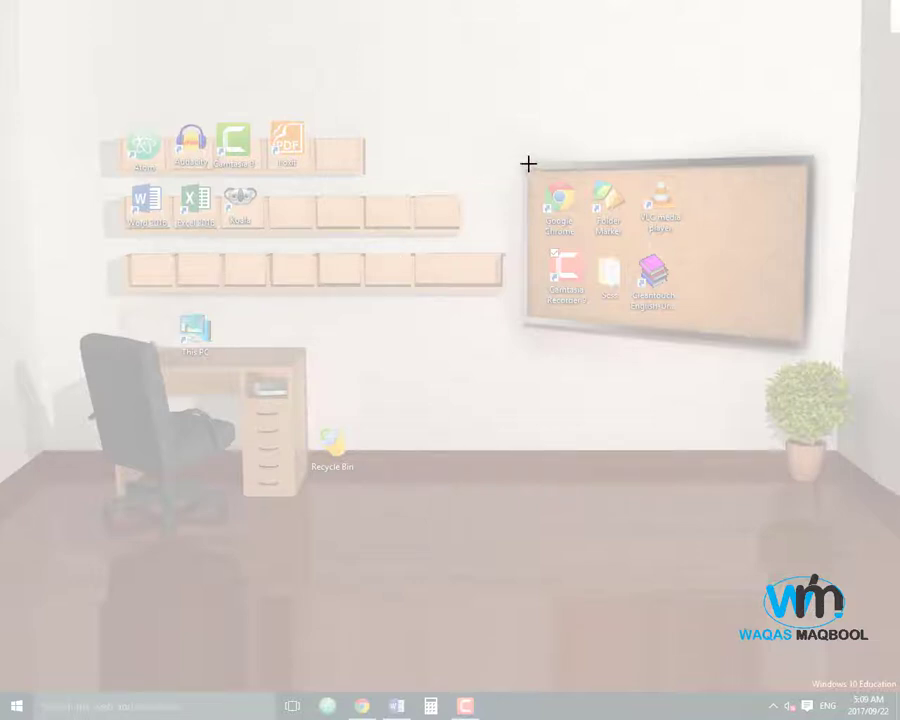
left_click_drag(525, 161, 806, 342)
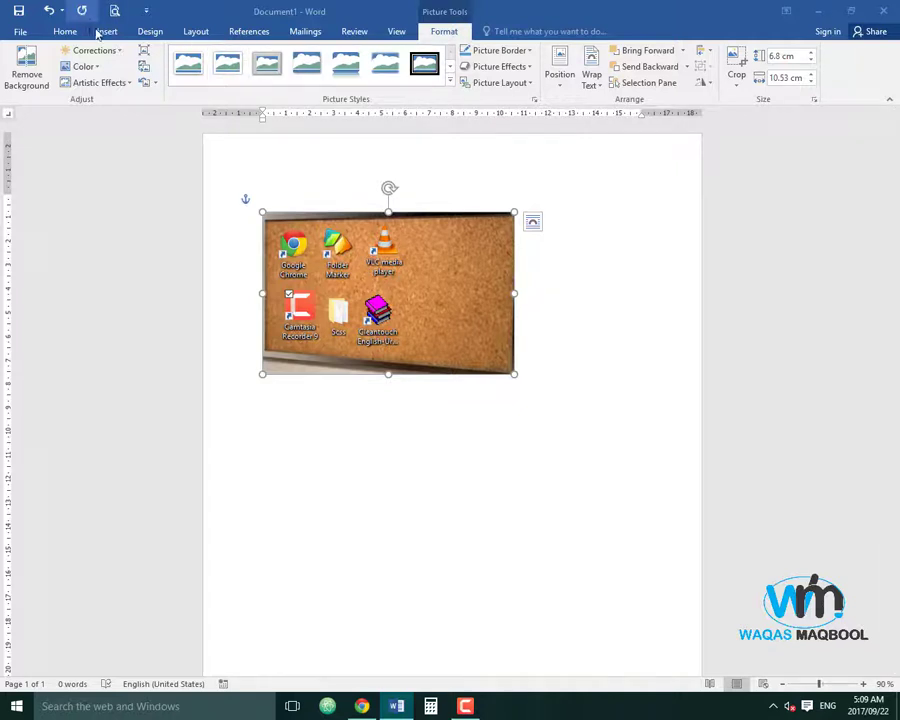
left_click(396, 474)
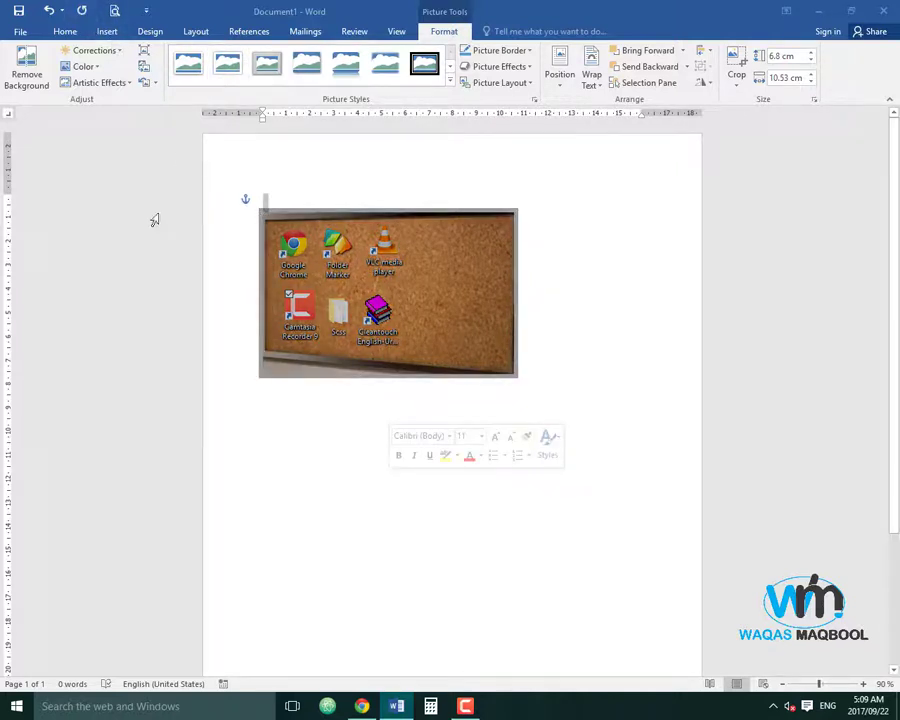
Step: Check the Screenshot options again, close them, and bring up the browser's school dashboard
left_click(107, 31)
left_click(267, 88)
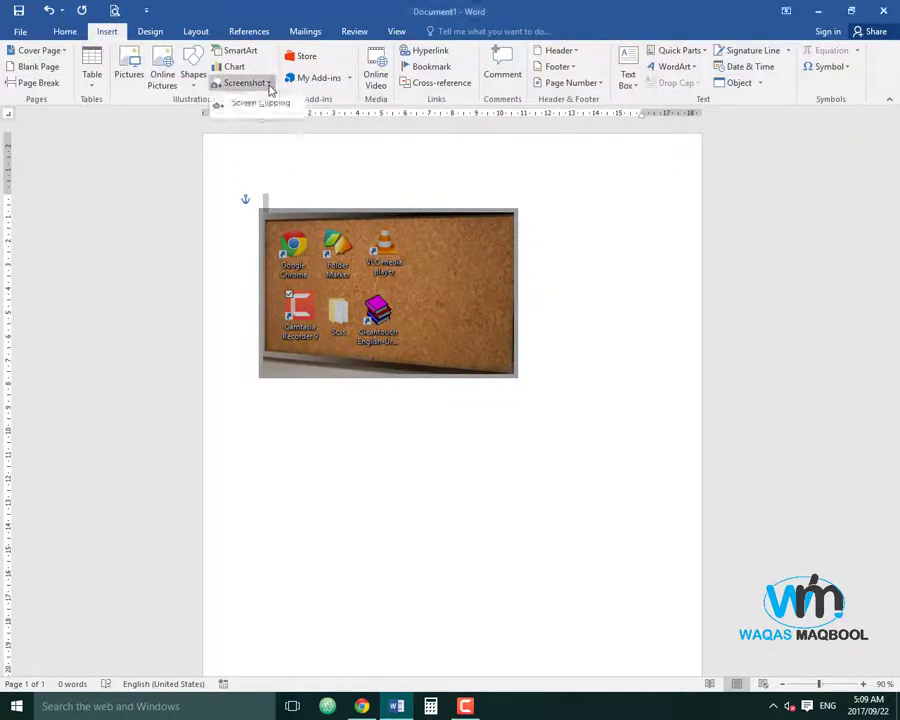
left_click(269, 89)
left_click(269, 89)
left_click(269, 89)
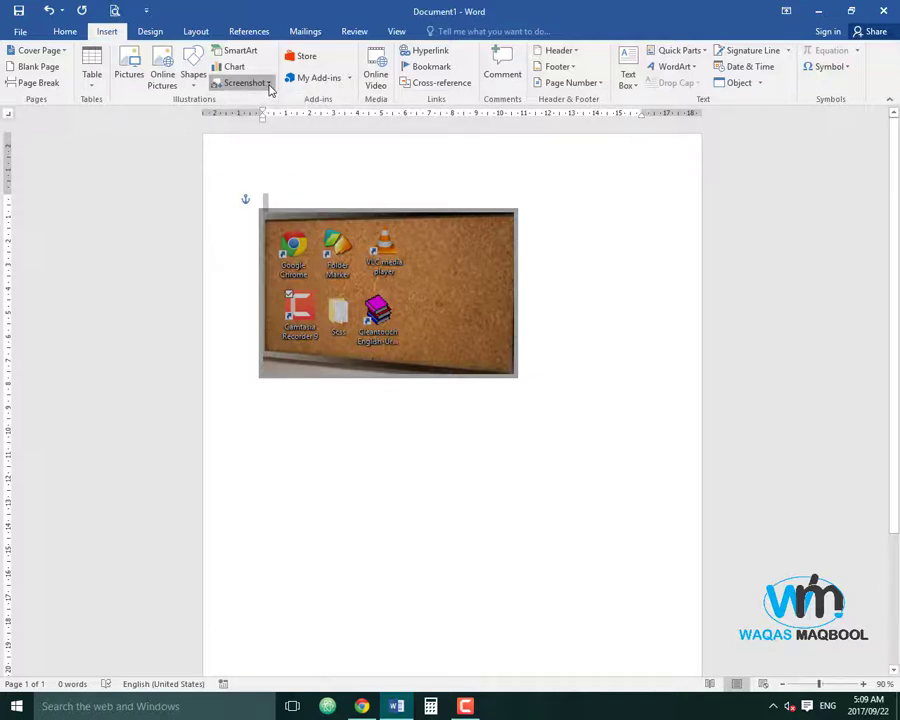
left_click(270, 88)
left_click(270, 86)
left_click(270, 86)
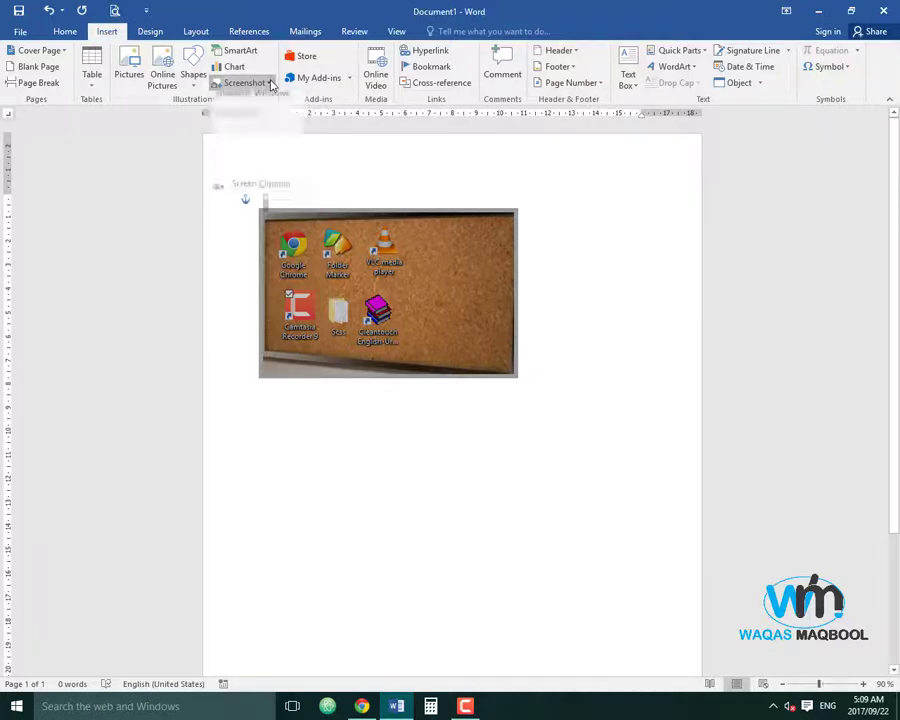
left_click(270, 86)
left_click(270, 86)
left_click(469, 507)
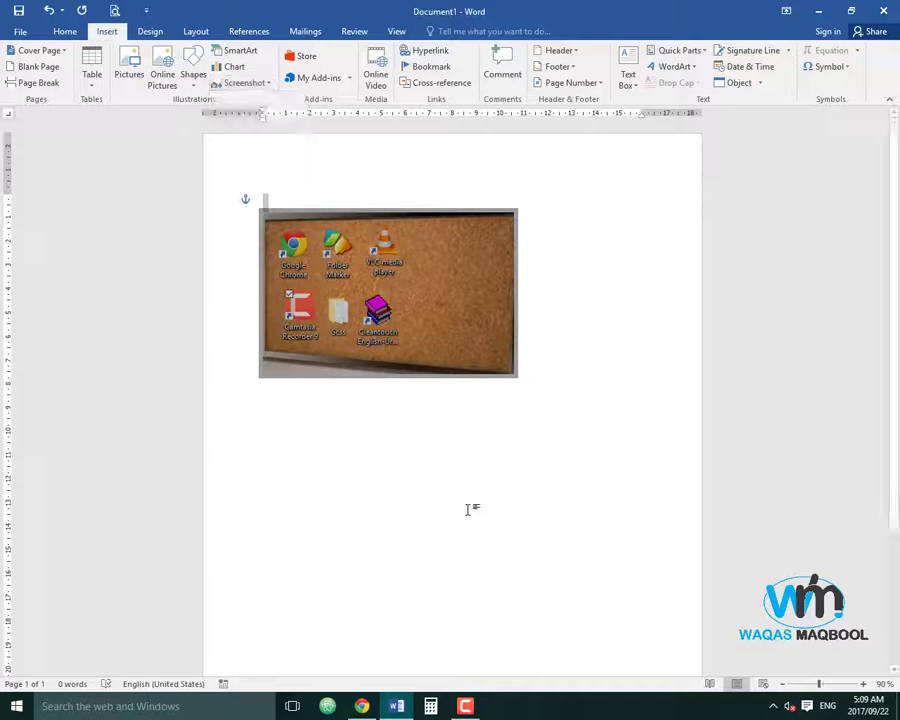
left_click(362, 706)
Step: Scroll the dashboard, return to Word, and delete the corkboard picture
scroll(378, 308, "down", 4)
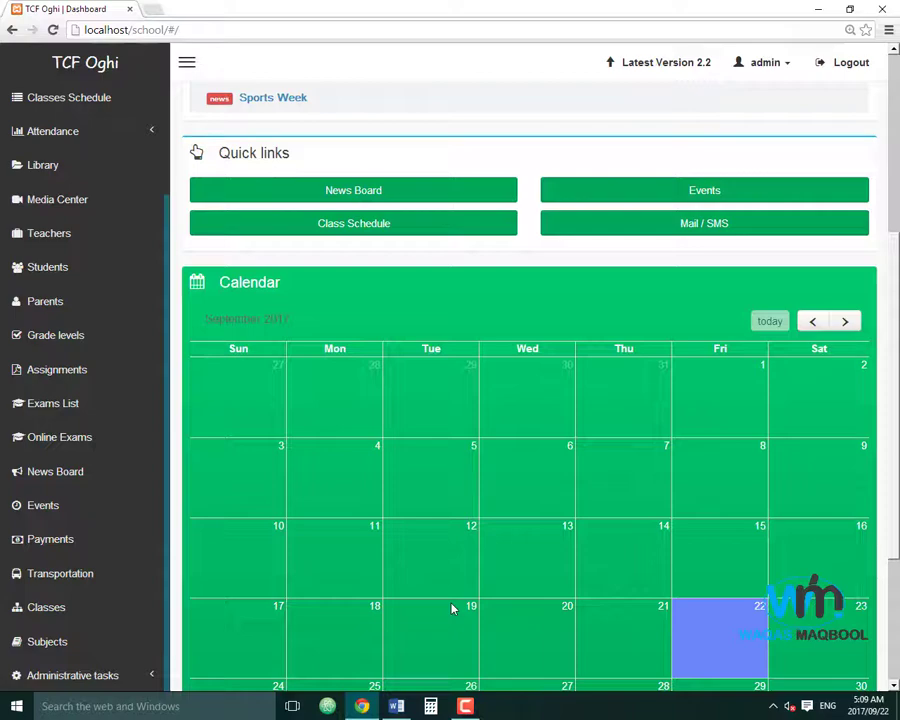
key("alt+Tab")
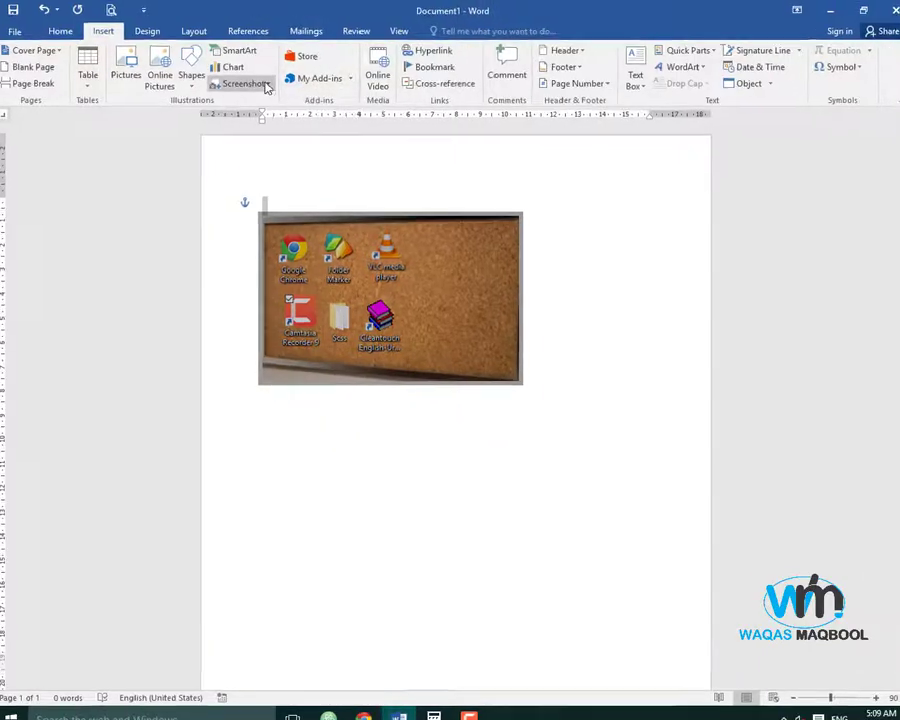
left_click(265, 84)
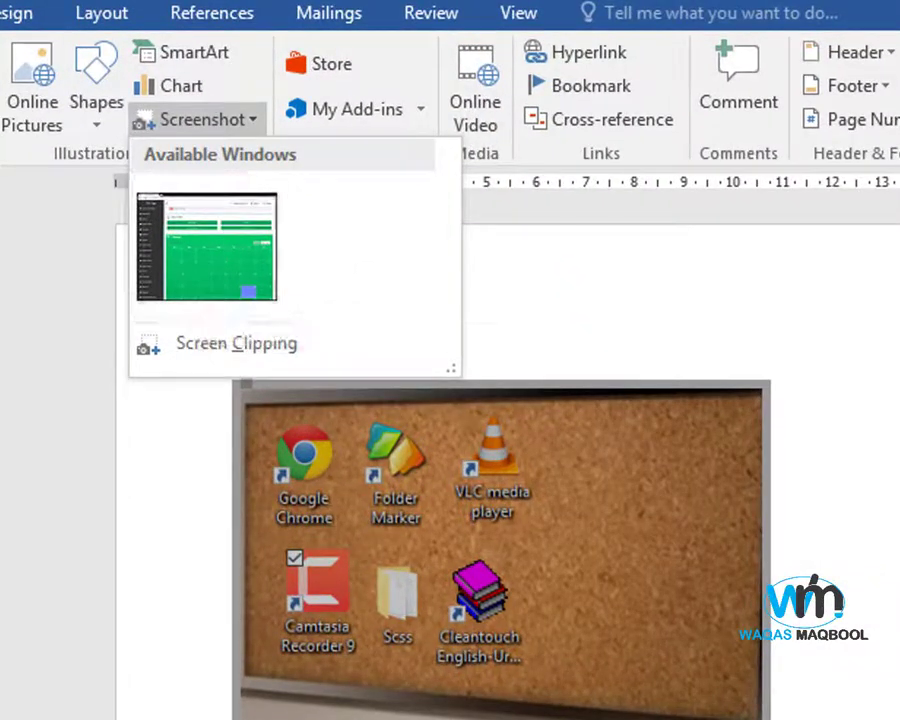
left_click(205, 270)
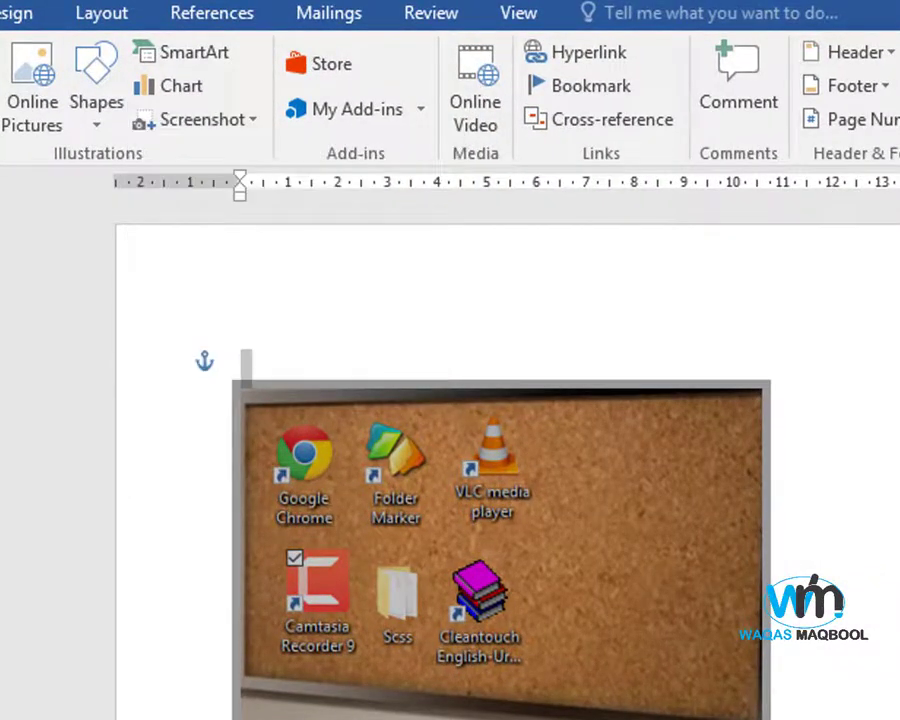
left_click(617, 605)
key("Delete")
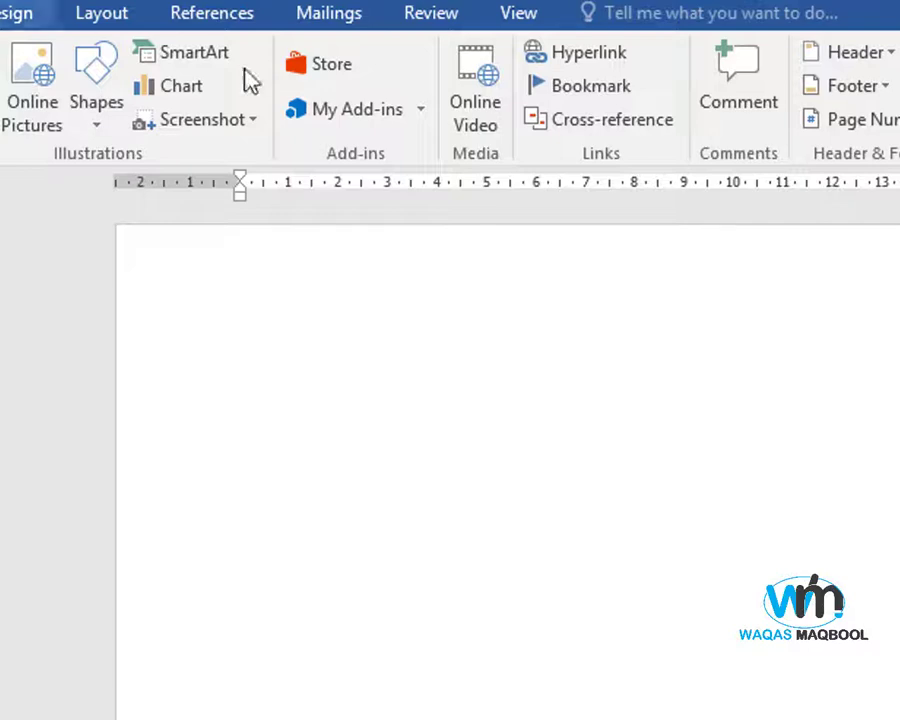
Step: Insert a screenshot of the TCF Oghi dashboard browser window
left_click(255, 122)
left_click(217, 251)
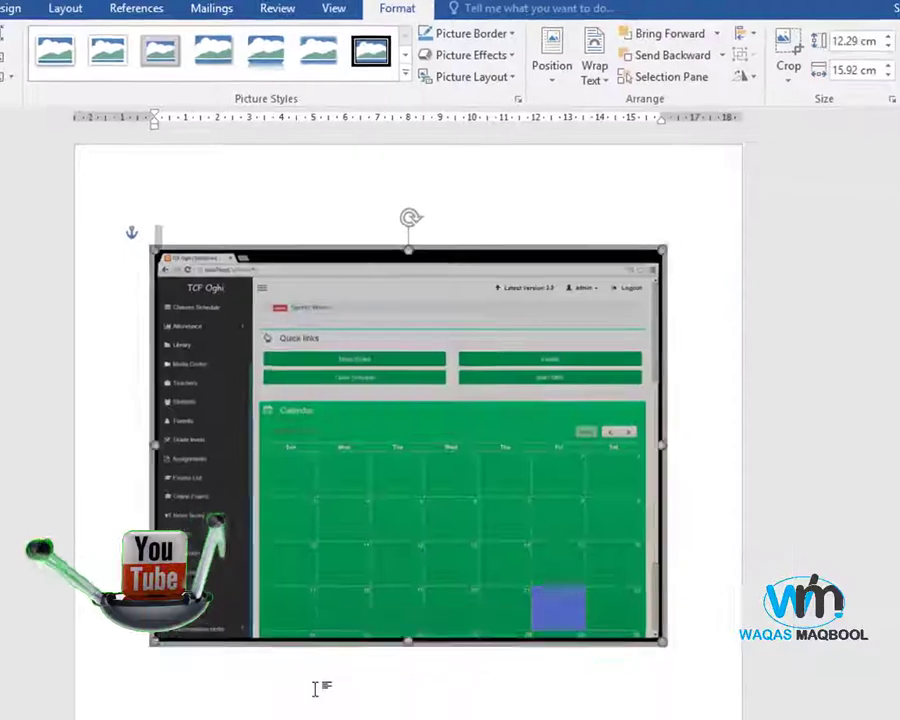
left_click(321, 687)
left_click(205, 425)
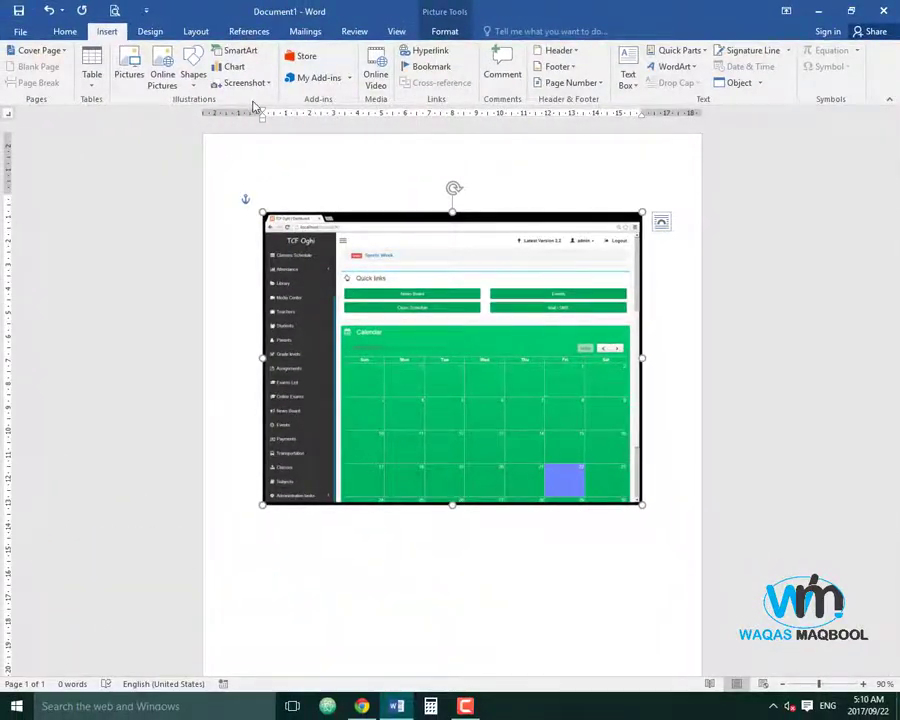
left_click(303, 56)
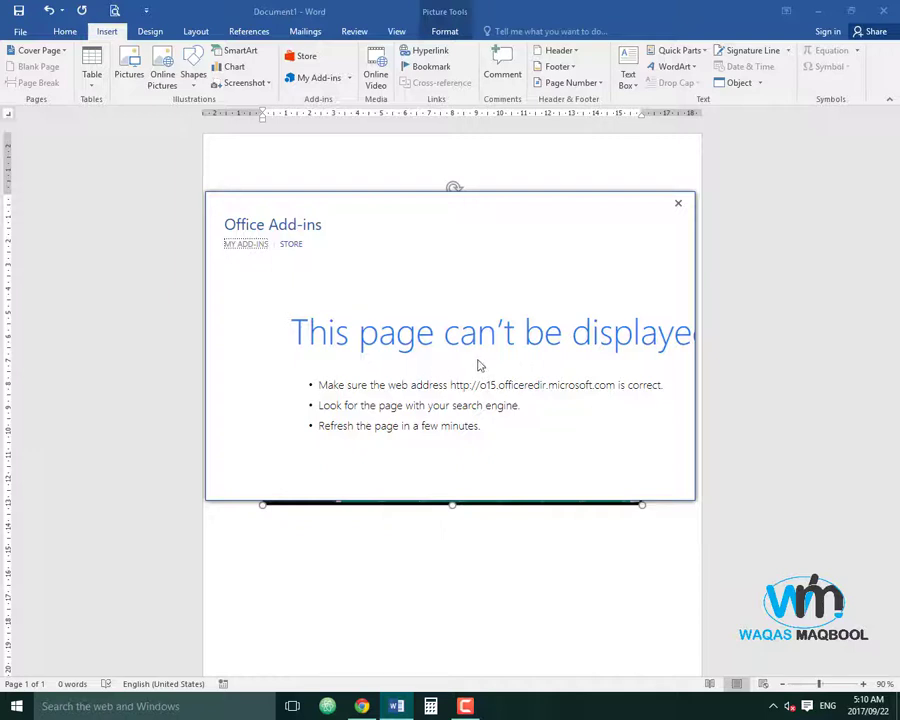
left_click(680, 205)
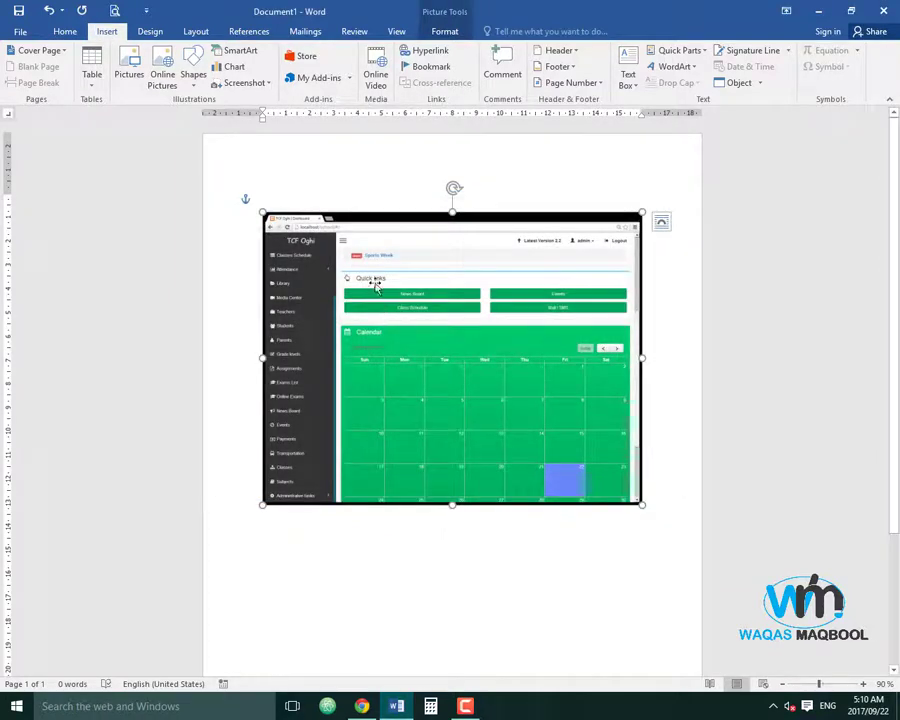
left_click(377, 84)
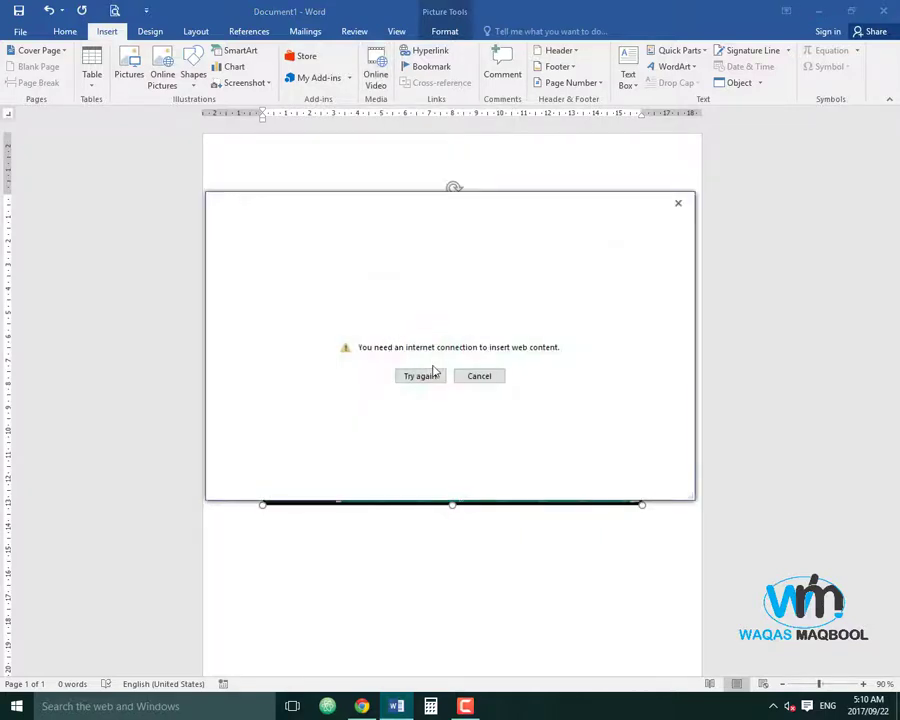
left_click(481, 376)
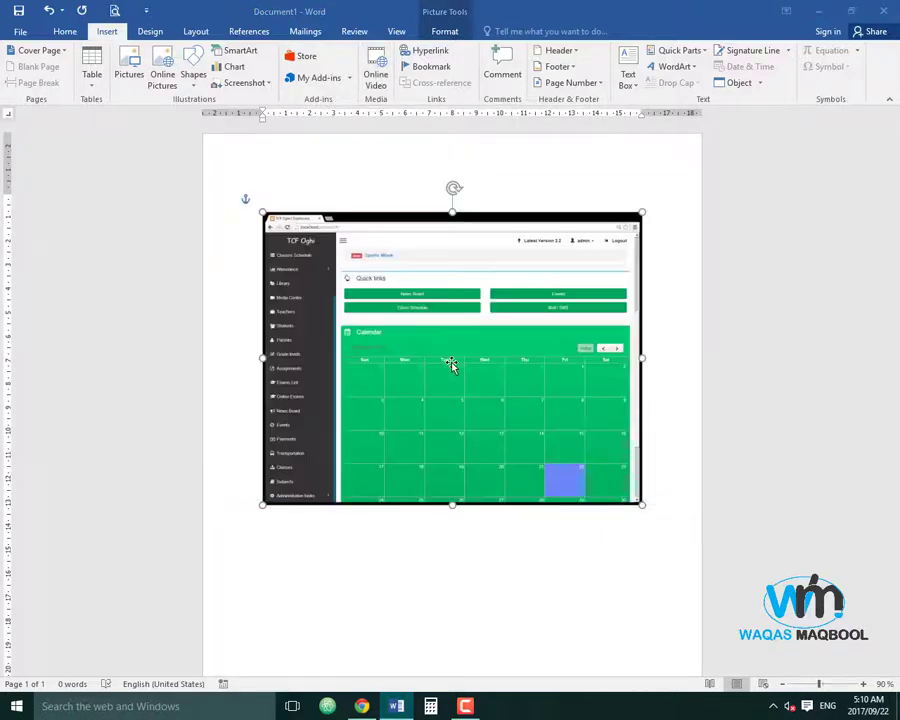
Step: Delete the dashboard screenshot and generate sample paragraphs with =rand(12)
key("Delete")
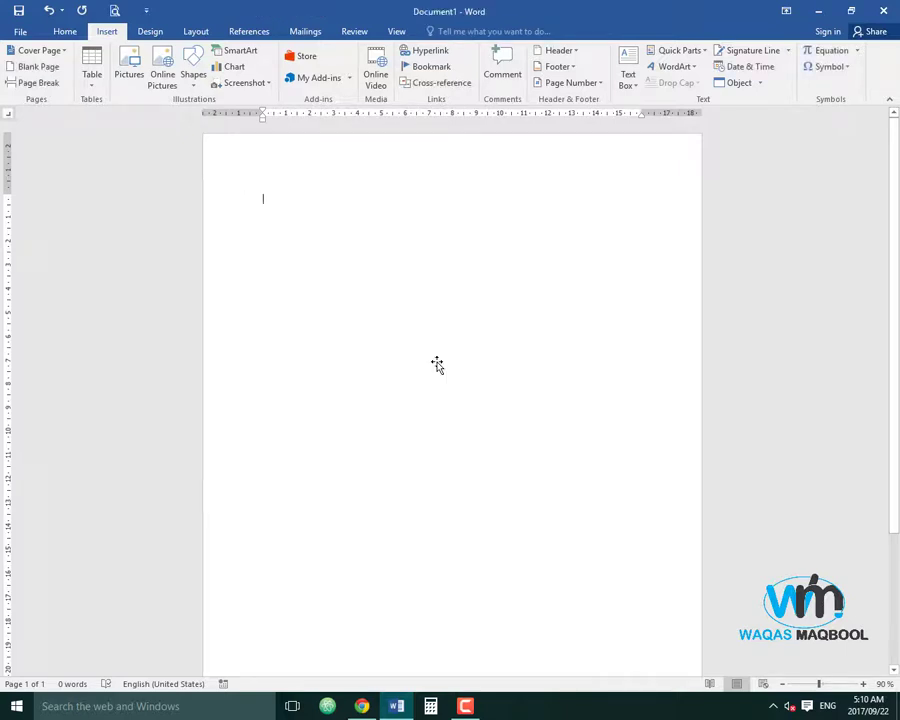
type("=rand(12")
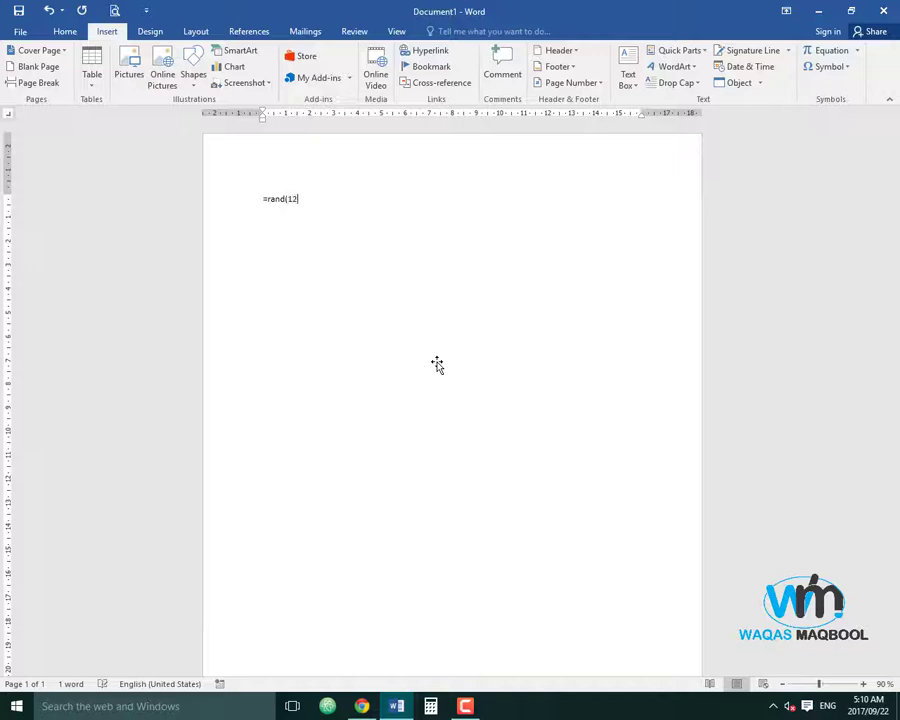
type(")")
key("Return")
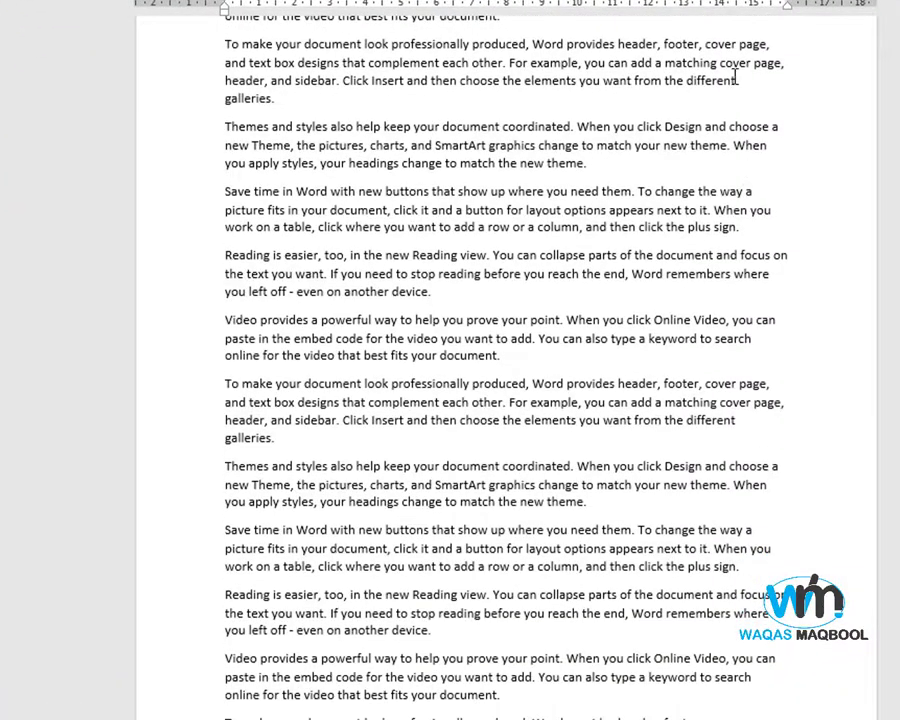
scroll(464, 350, "up", 3)
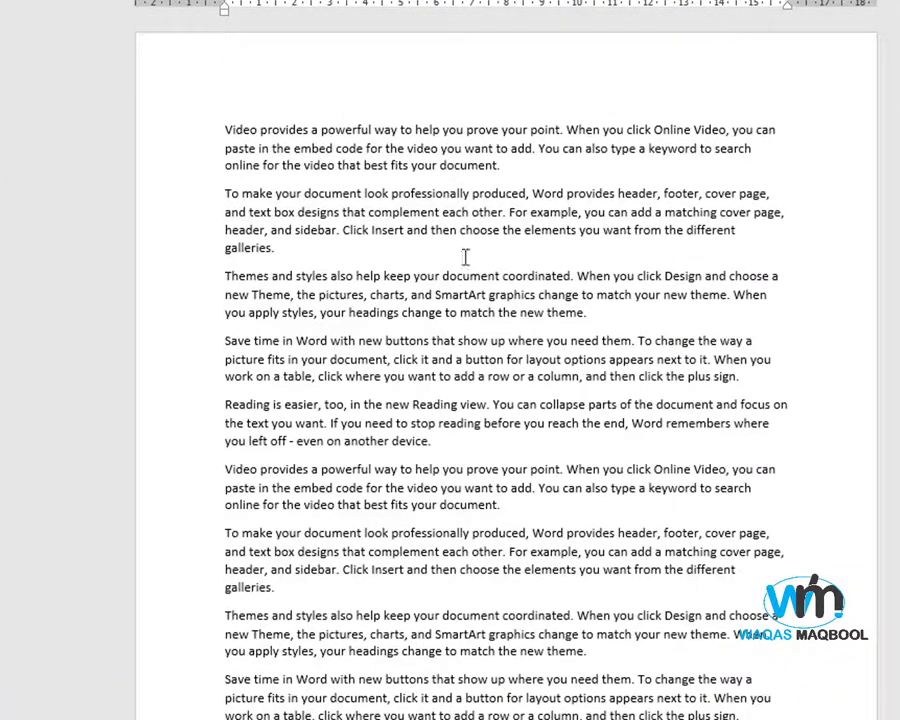
Step: Paste a second copy of all the sample text at the end, then select 'Video'
key("ctrl+a")
key("ctrl+c")
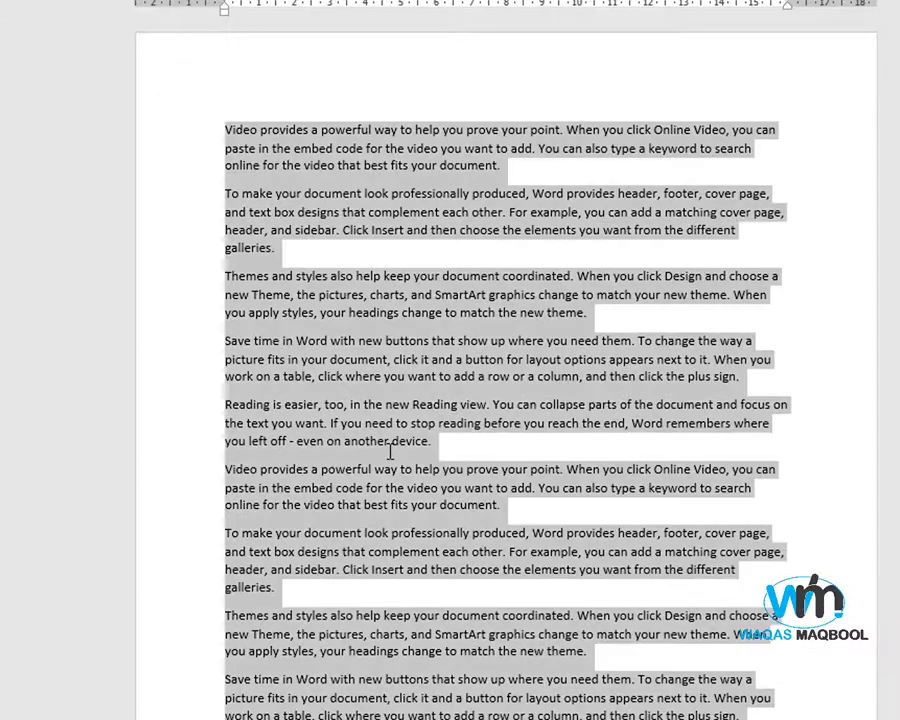
scroll(390, 452, "down", 5)
left_click(272, 711)
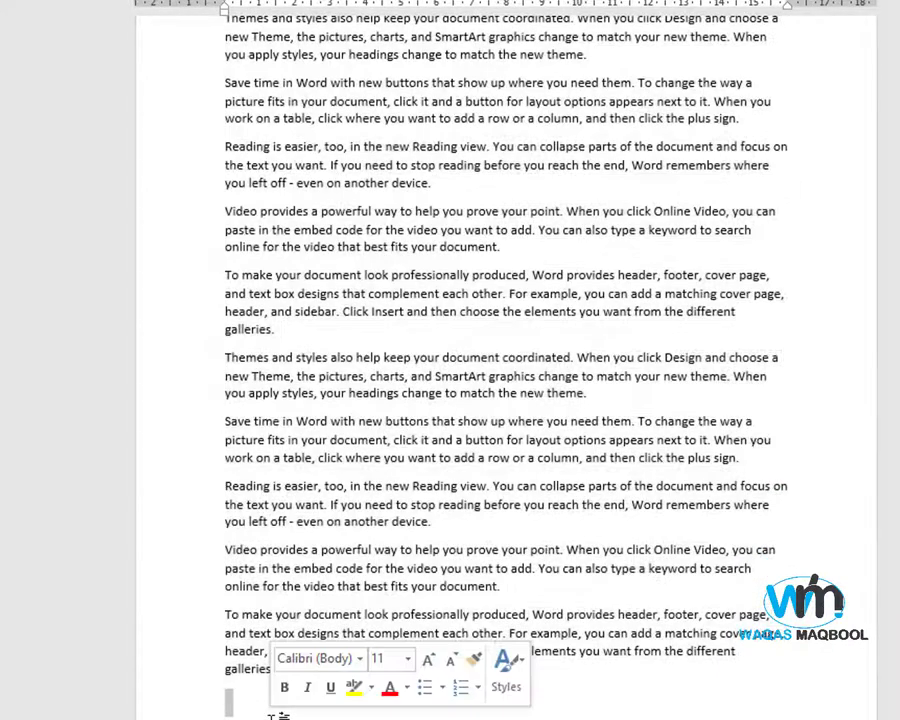
key("ctrl+v")
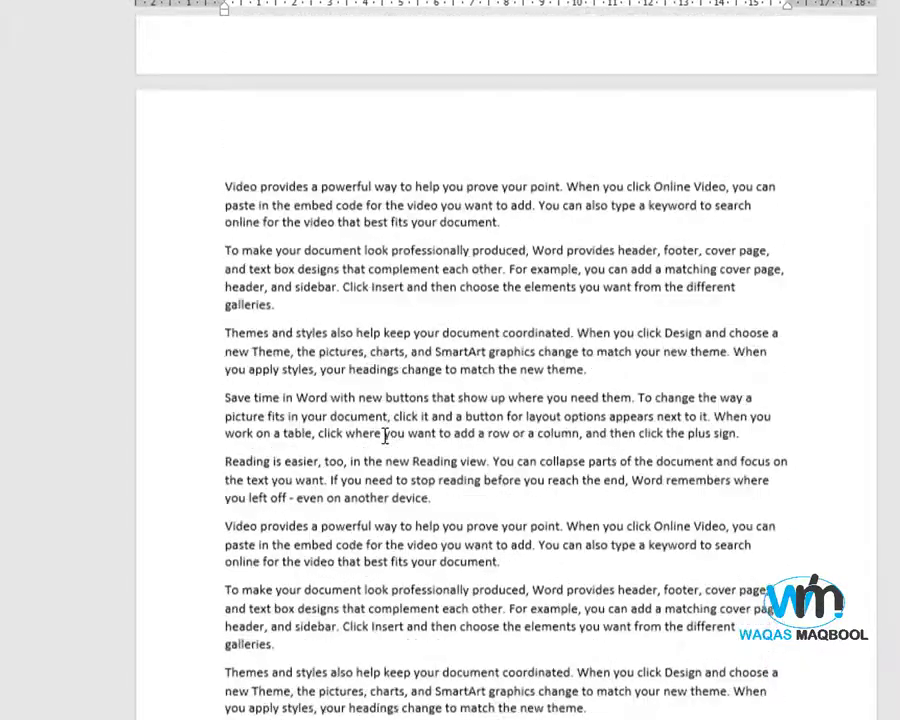
scroll(395, 428, "up", 8)
scroll(395, 428, "down", 9)
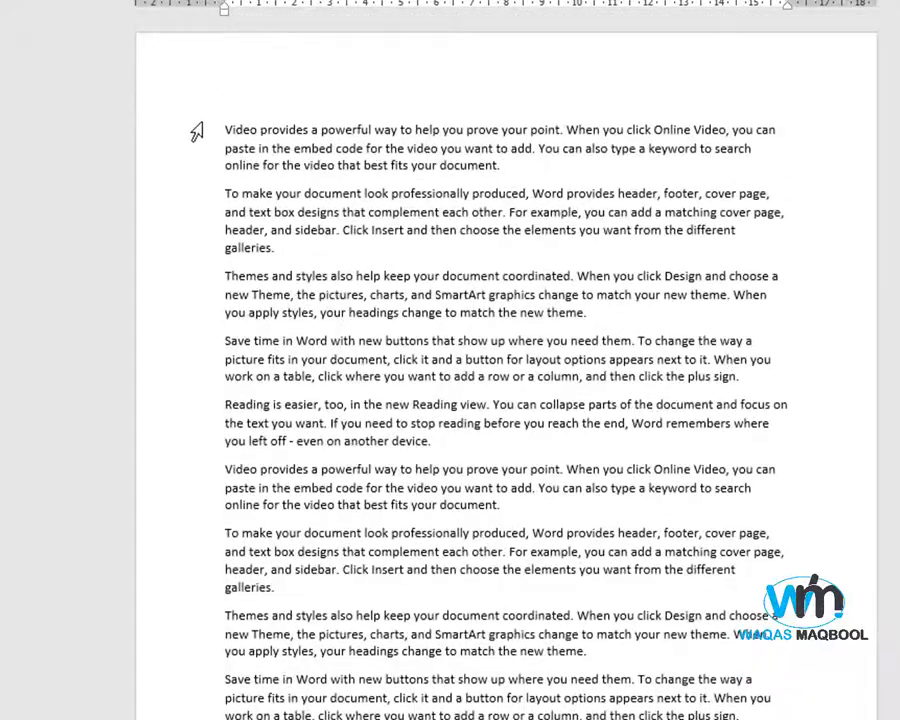
left_click_drag(227, 129, 254, 127)
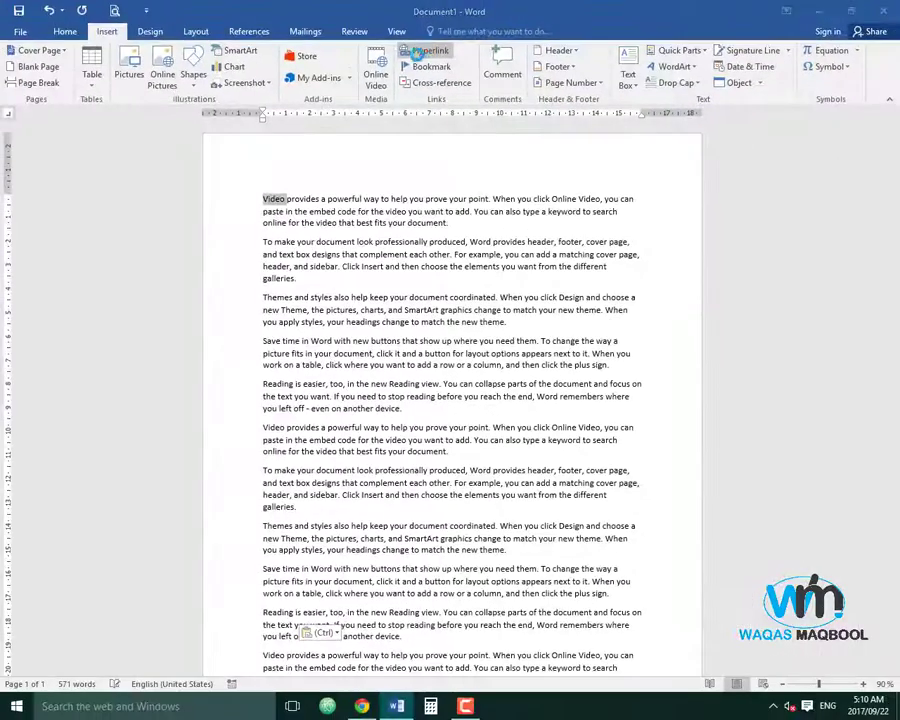
Step: Hyperlink the word 'Video' to the existing file style.docx
left_click(418, 51)
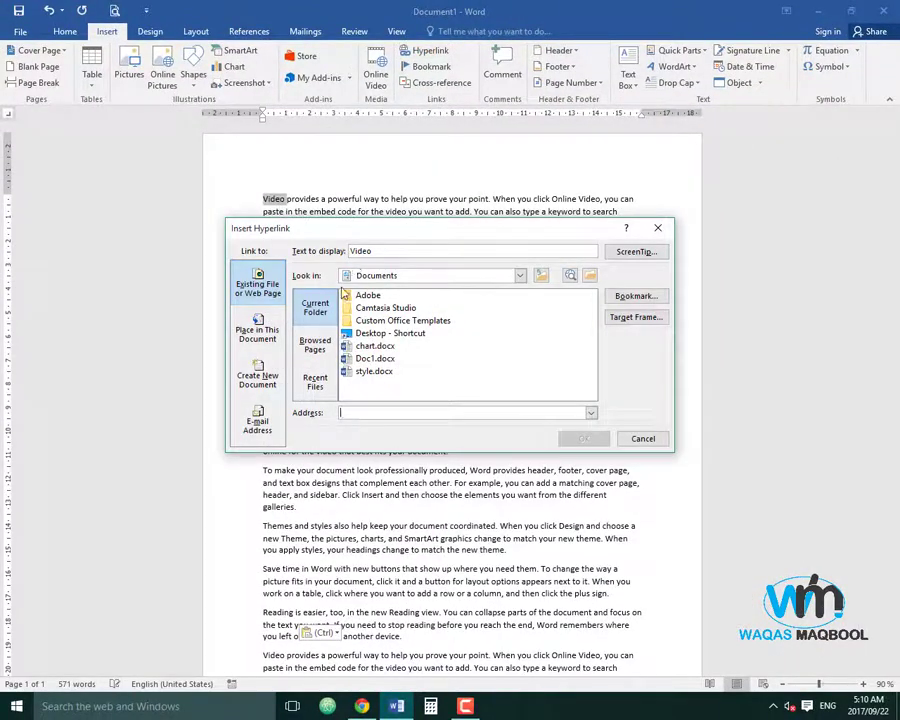
left_click(372, 372)
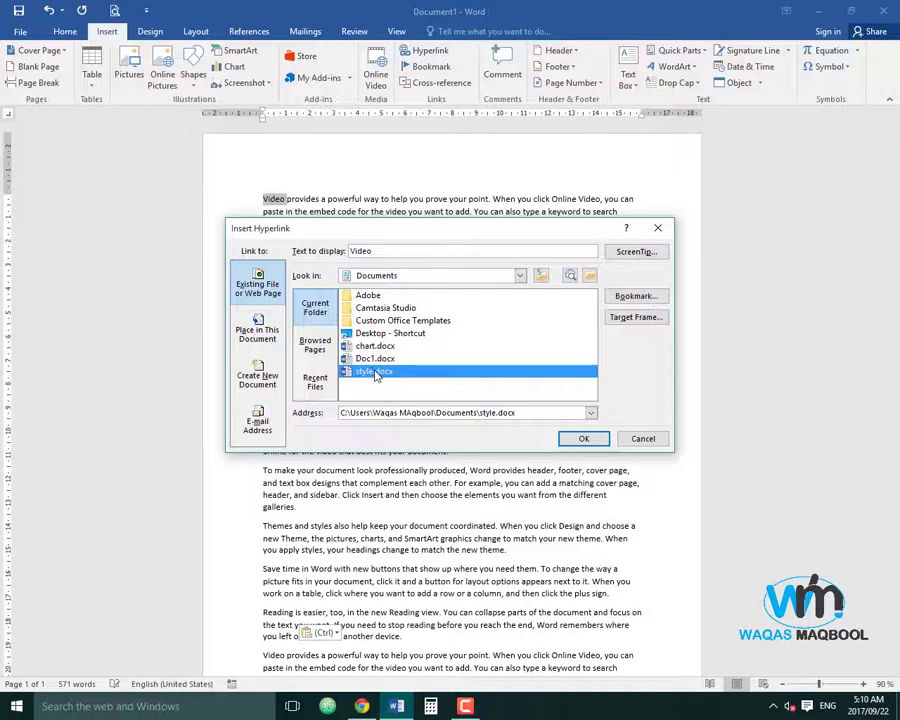
left_click(578, 443)
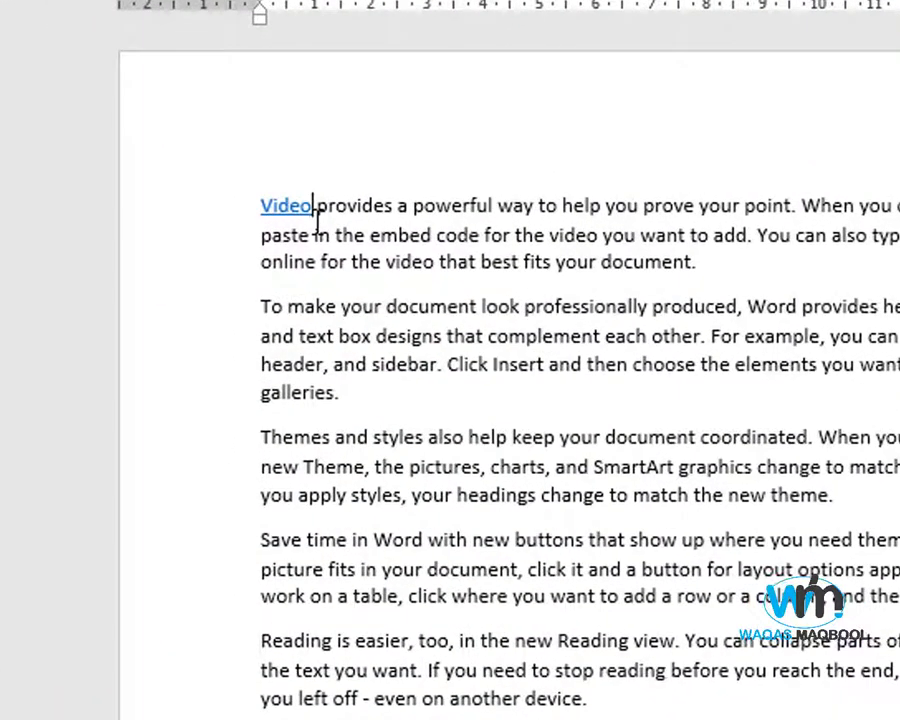
mouse_move(297, 208)
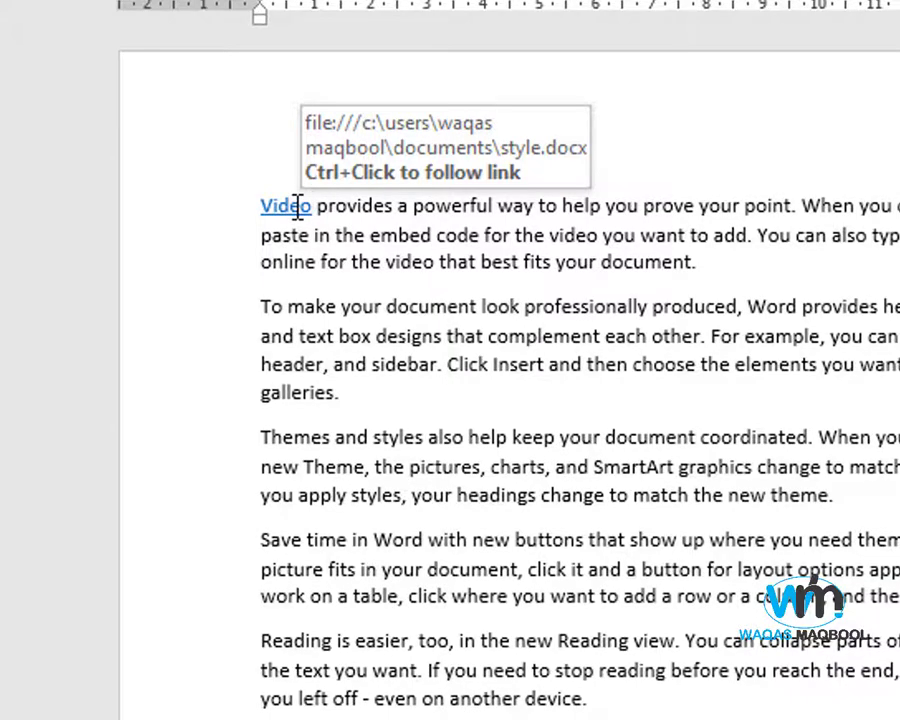
Step: Follow the Video link, allow style.docx to open, then close it to return to Document1
left_click(295, 212, "ctrl")
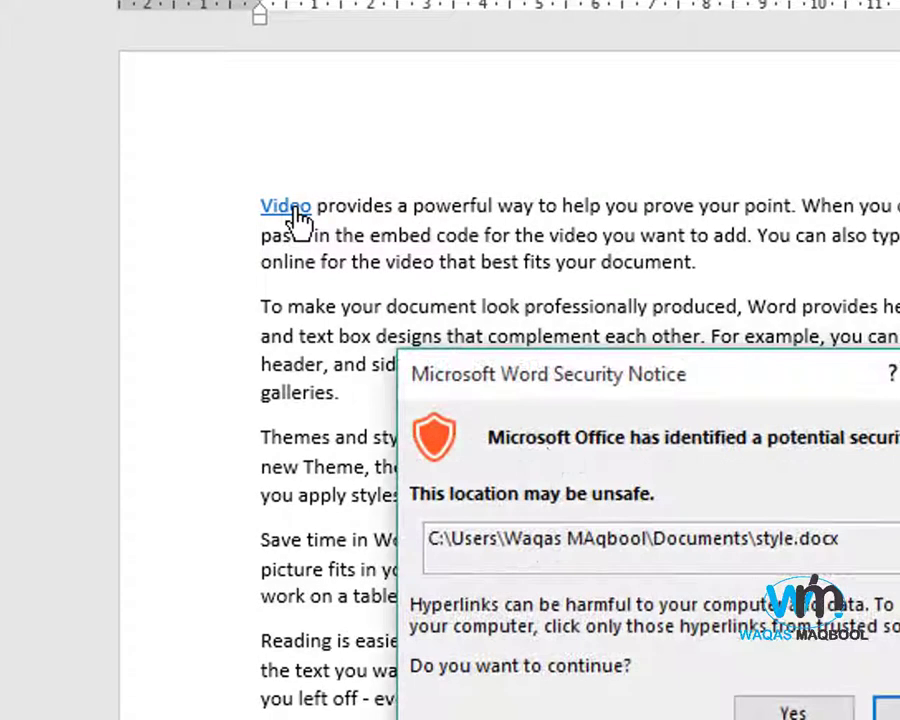
left_click(800, 711)
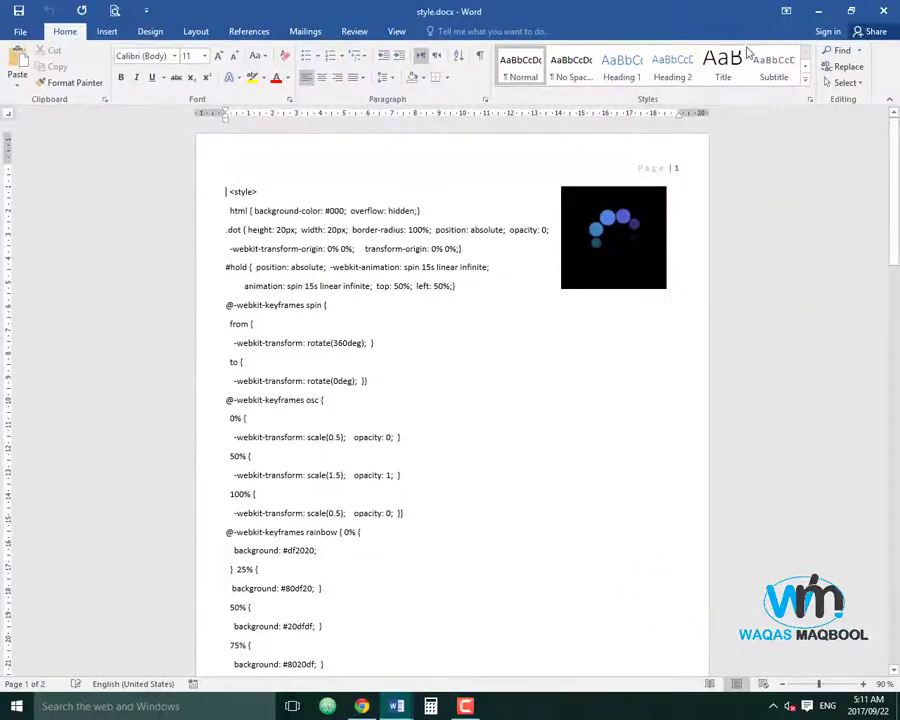
left_click(818, 11)
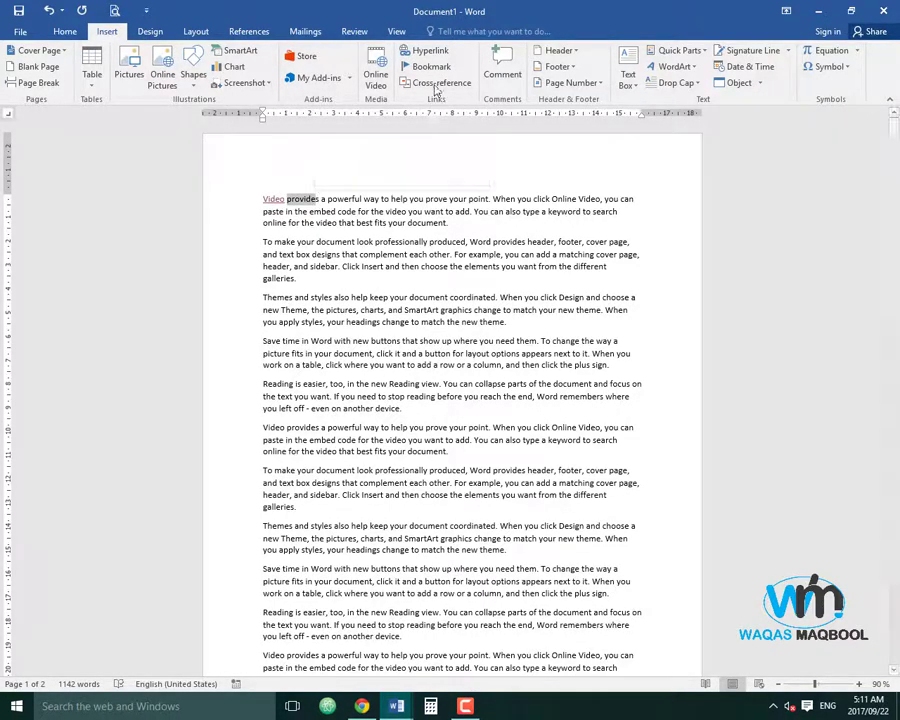
Step: Make 'provides' an e-mail hyperlink with an e-mail address and a subject
left_click(430, 50)
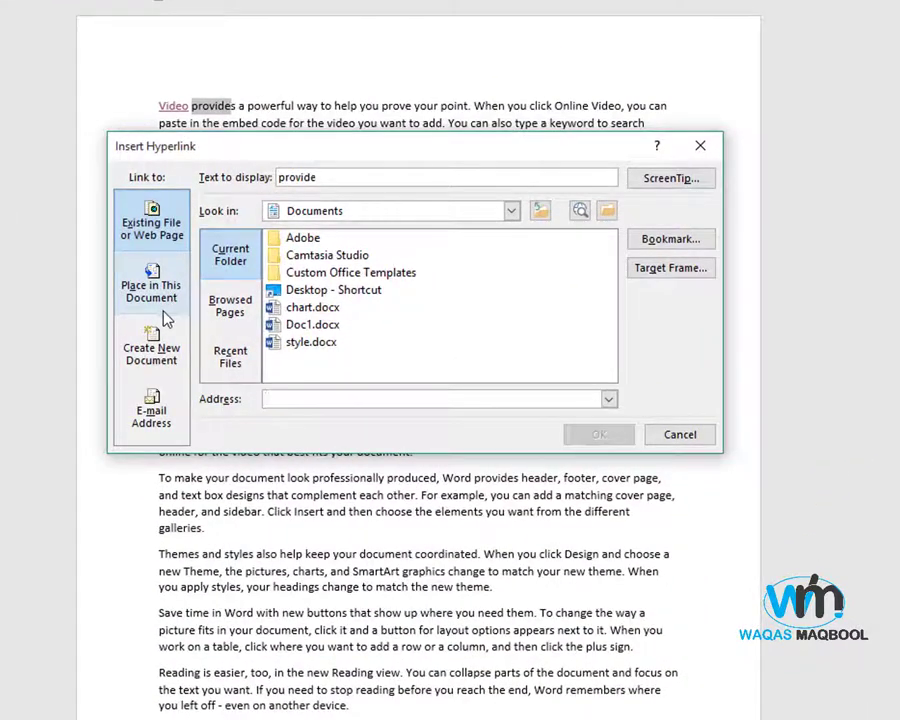
left_click(153, 412)
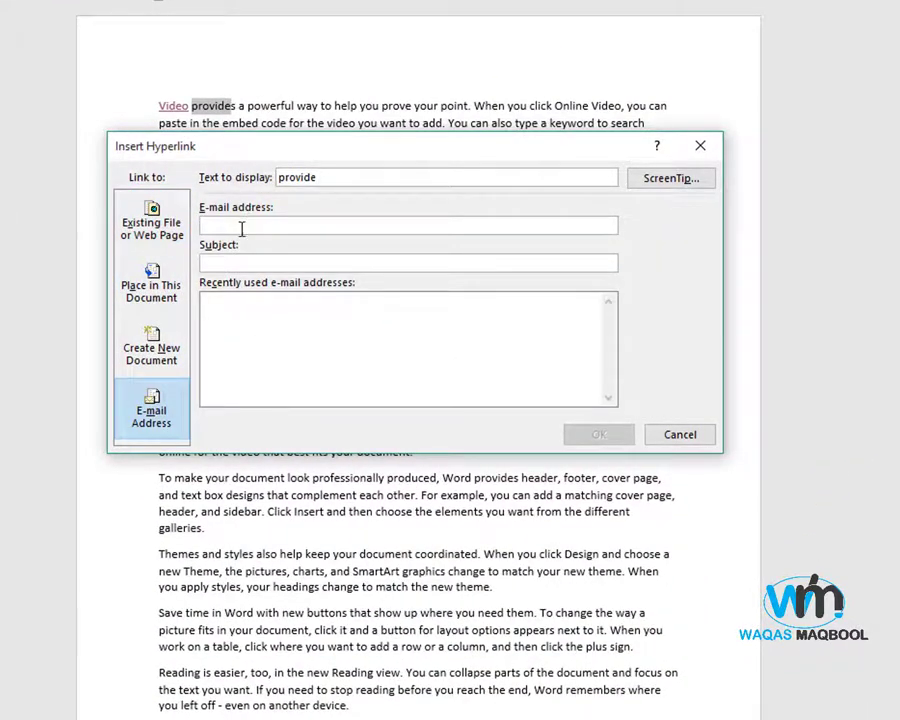
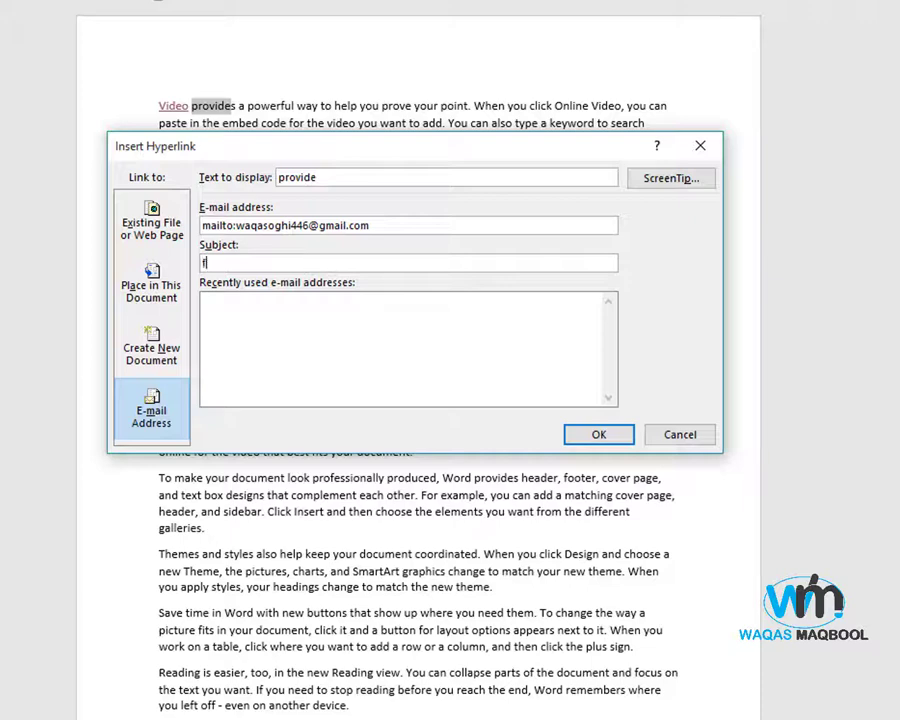
type("fdd")
left_click(310, 335)
left_click(578, 434)
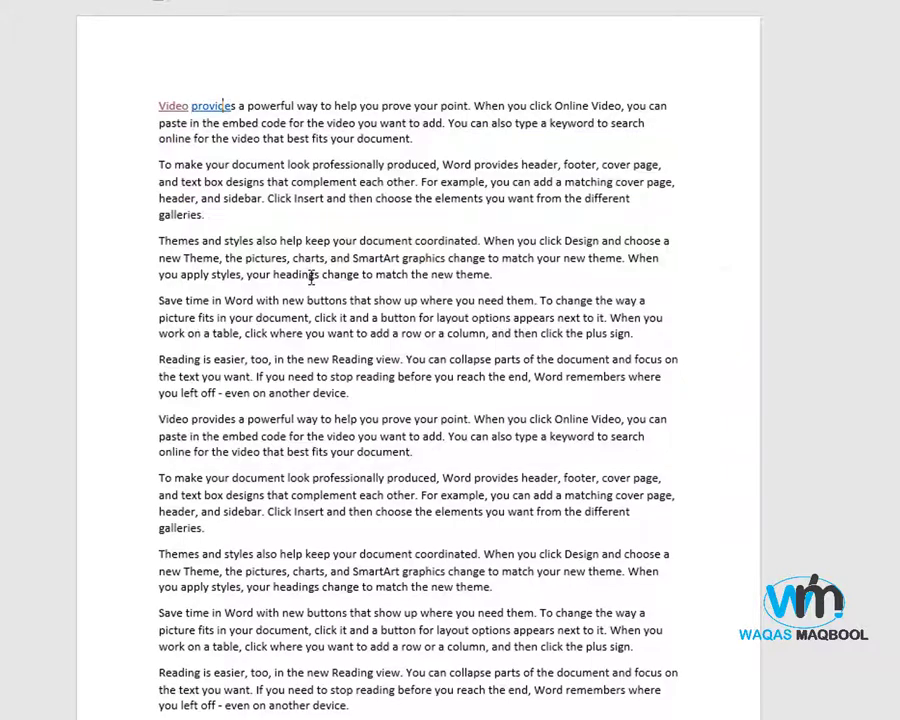
Step: Follow the e-mail link, choosing Google Chrome to handle mail links
left_click(212, 105, "ctrl")
left_click(300, 152)
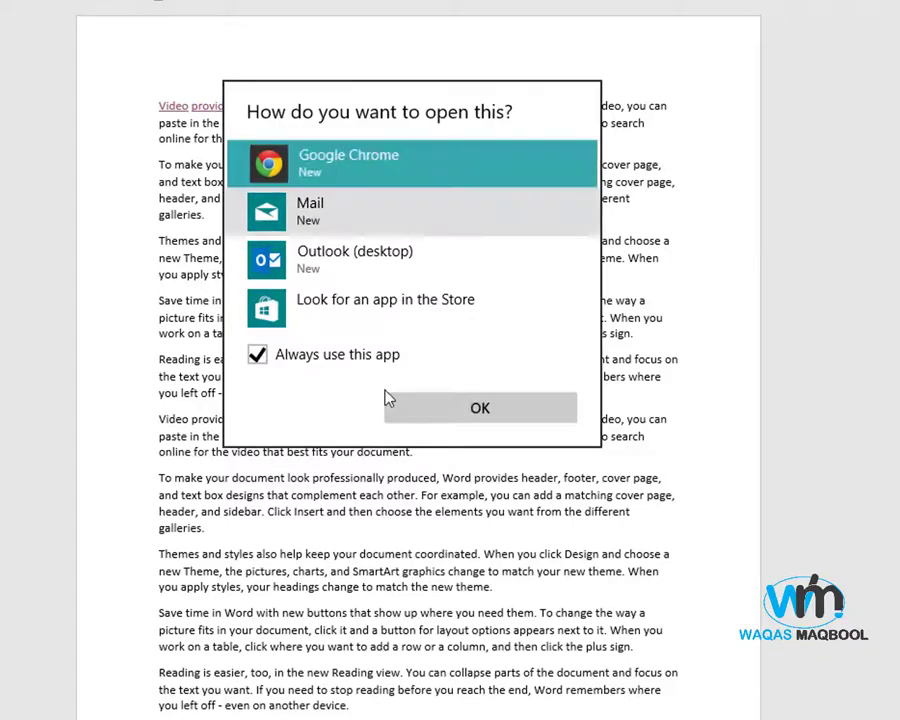
left_click(456, 418)
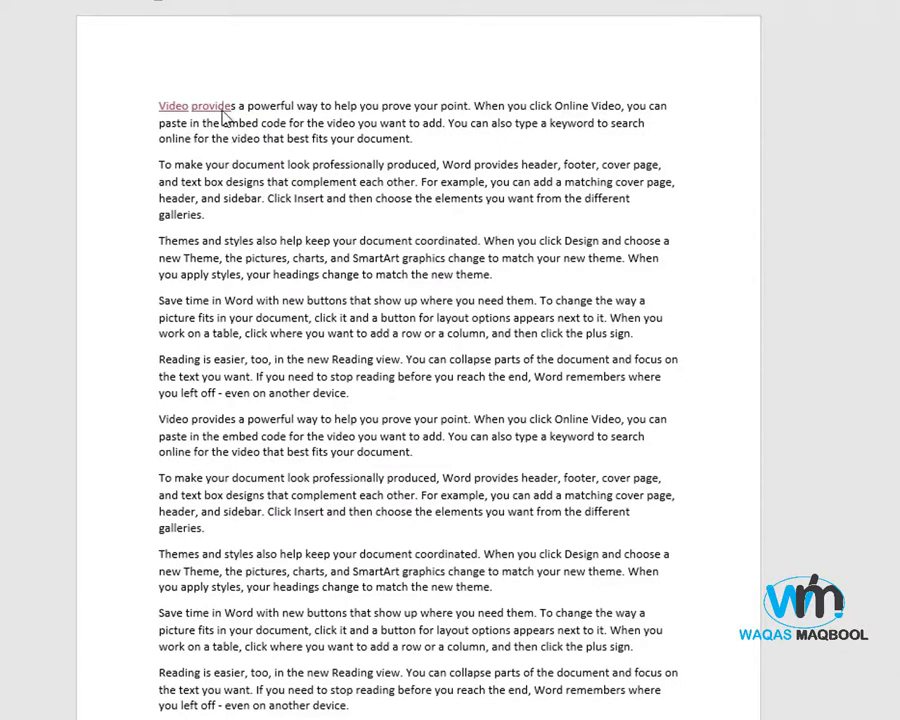
Step: Find the Themes and styles paragraph, select 'Themes and', and bring up the Bookmark dialog
scroll(227, 283, "down", 2)
scroll(262, 297, "down", 1)
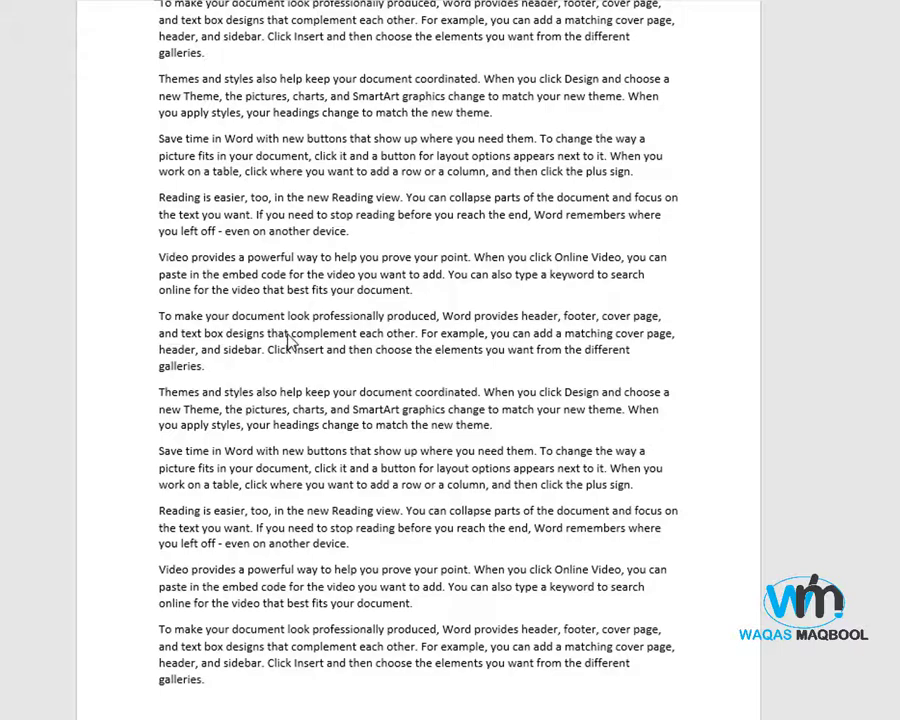
scroll(372, 278, "up", 2)
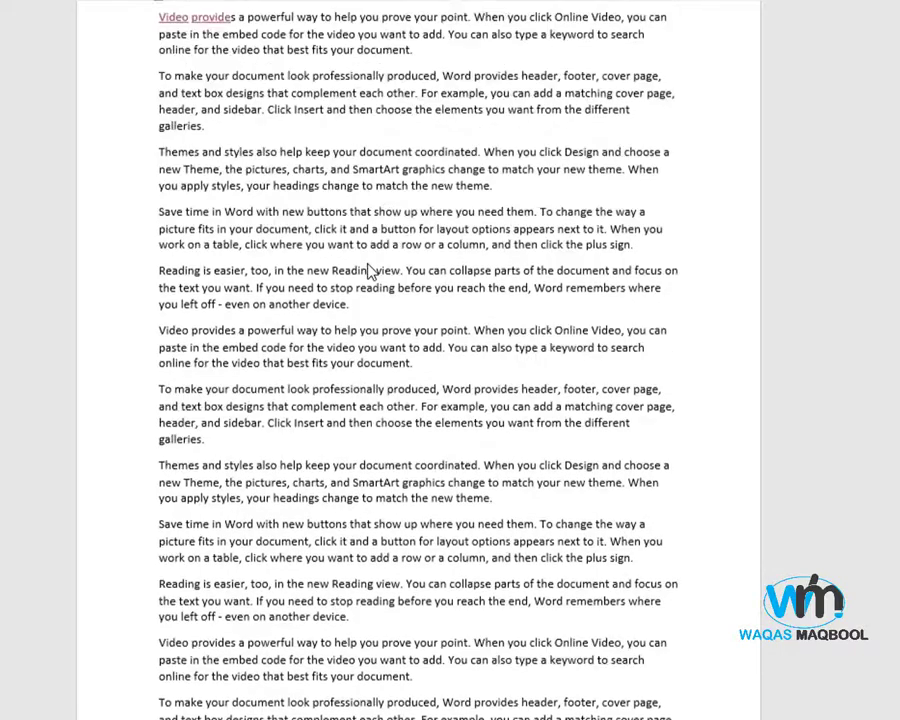
scroll(367, 250, "up", 3)
scroll(367, 237, "down", 6)
scroll(360, 235, "down", 8)
scroll(344, 322, "down", 4)
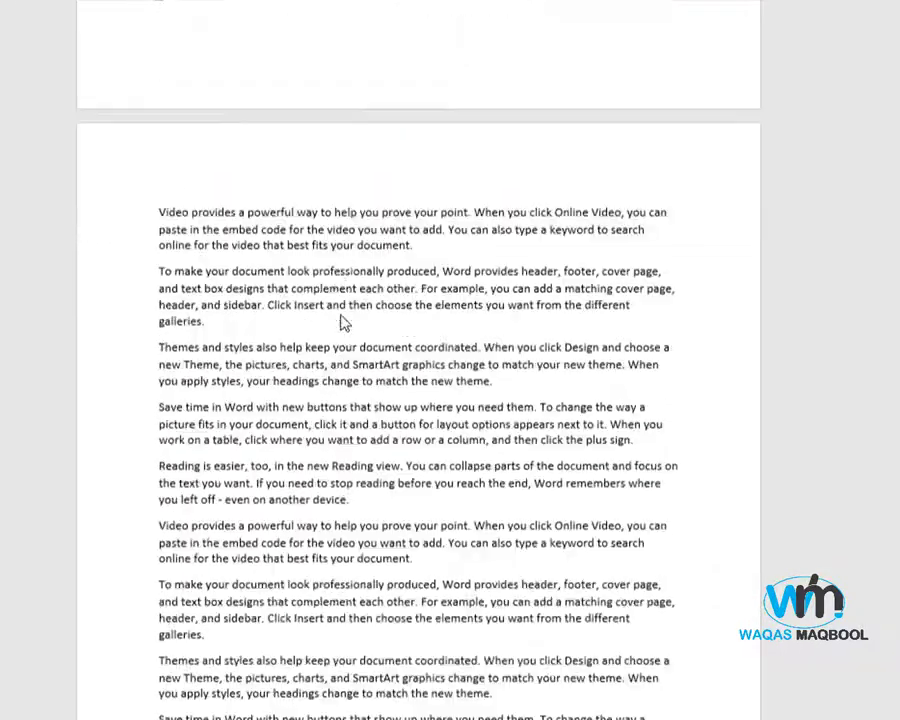
scroll(344, 336, "down", 4)
scroll(340, 338, "down", 4)
scroll(338, 330, "down", 4)
scroll(340, 320, "up", 1)
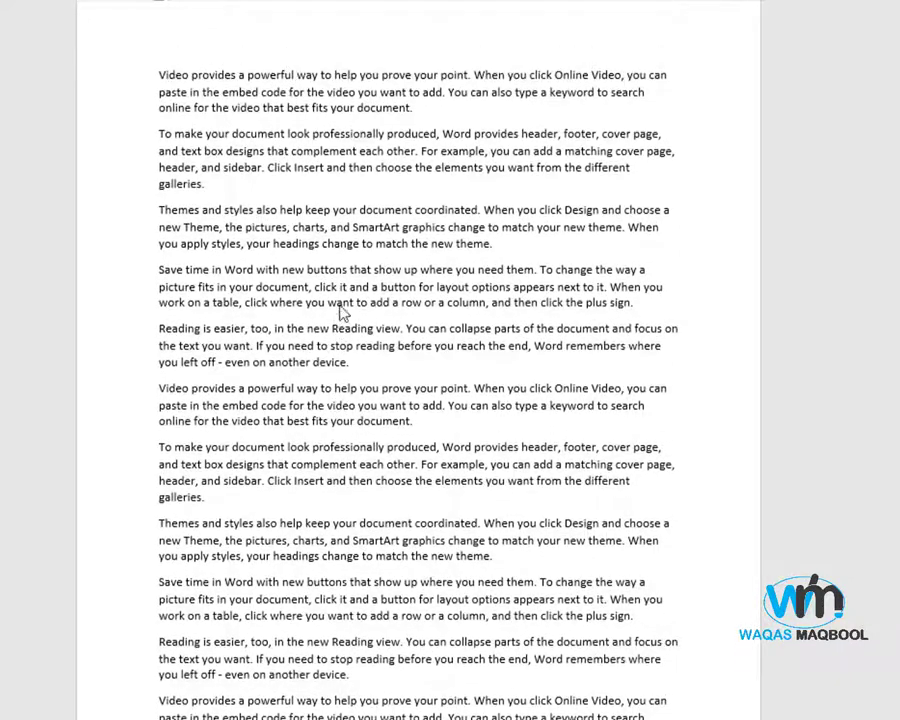
scroll(330, 270, "up", 1)
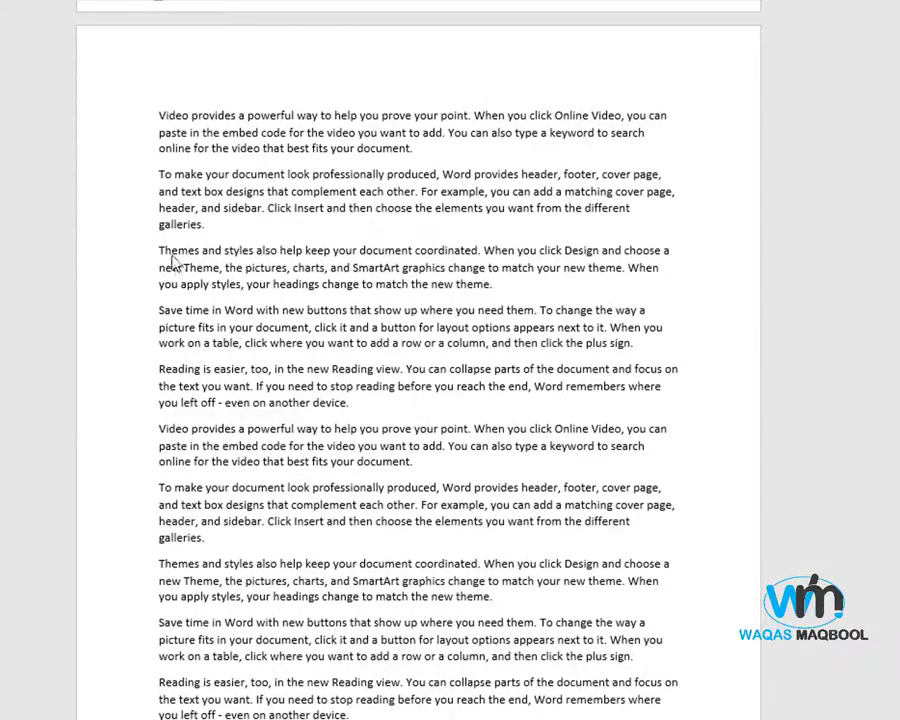
left_click_drag(157, 251, 222, 251)
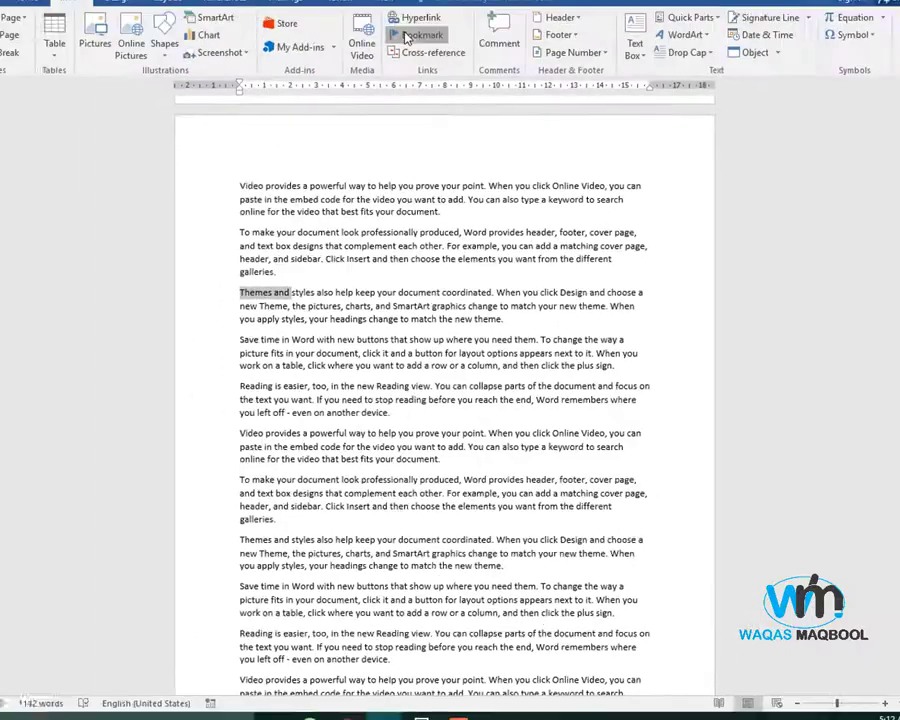
left_click(420, 67)
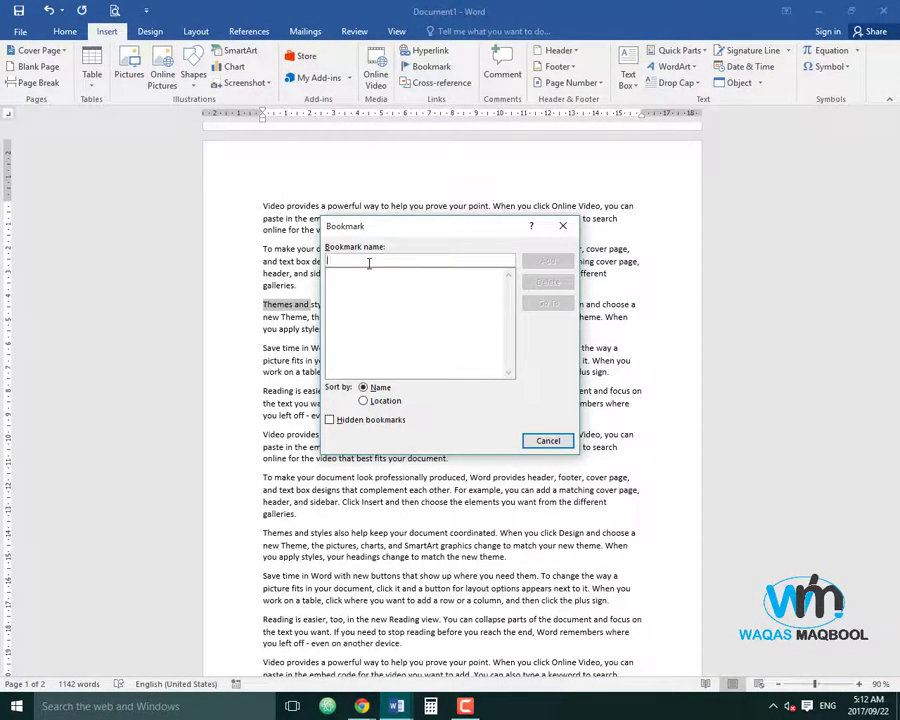
Step: Add the selected words as a bookmark named 'theme'
type("theme")
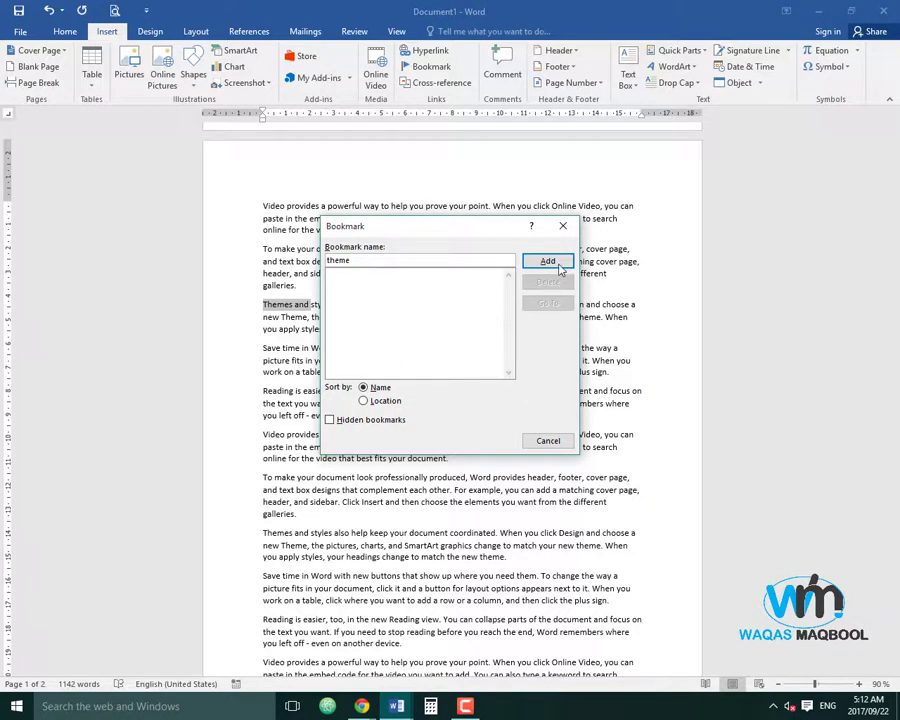
left_click(548, 260)
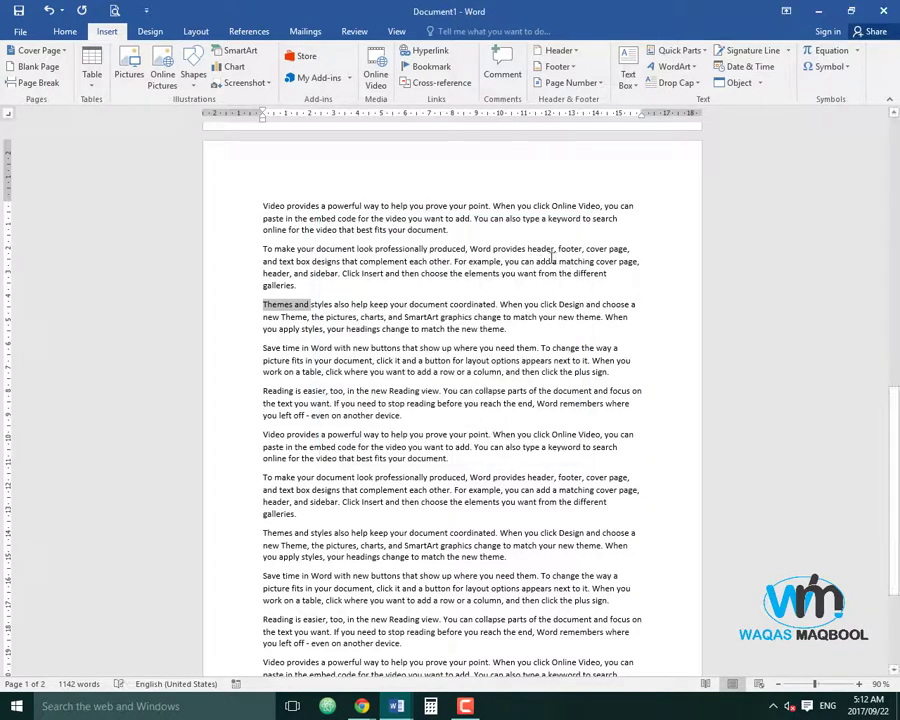
left_click(405, 343)
Step: Insert a Bookmark cross-reference to 'theme' in the final Reading paragraph
scroll(405, 340, "up", 1)
scroll(399, 330, "down", 3)
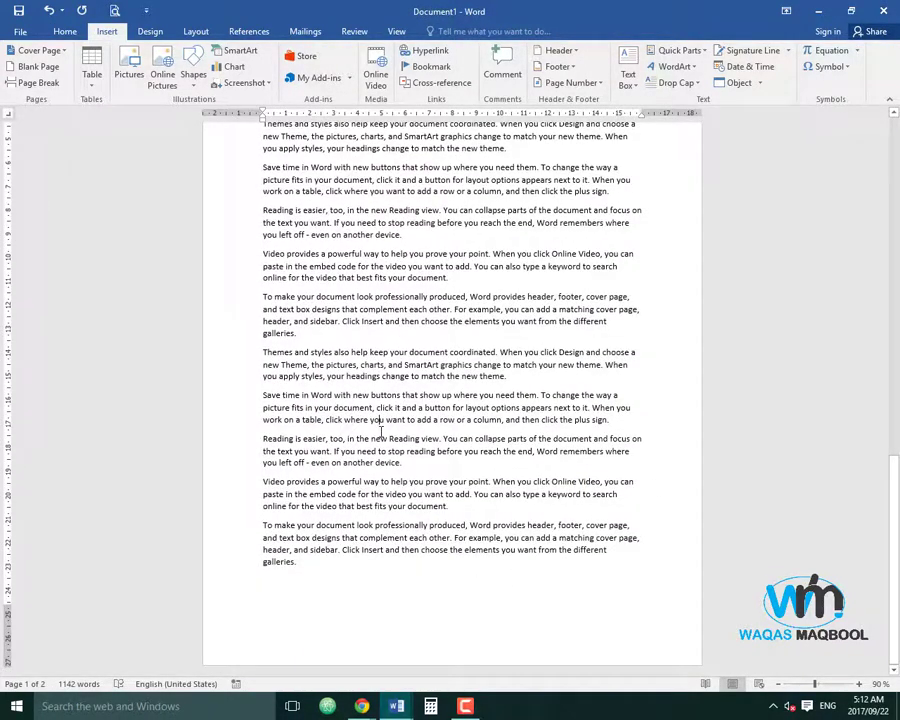
scroll(380, 432, "down", 10)
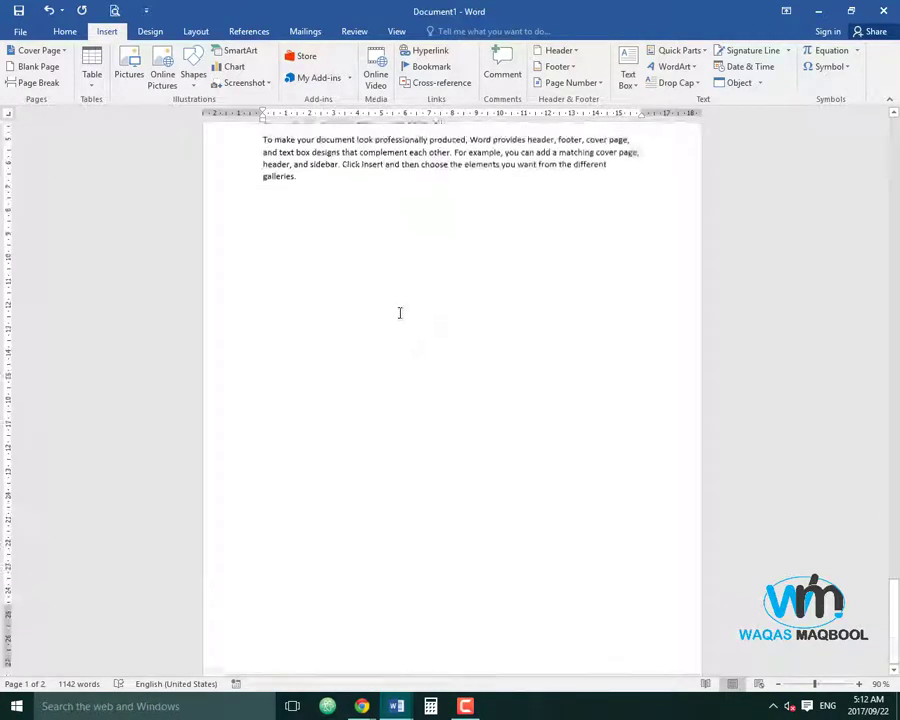
scroll(399, 313, "up", 5)
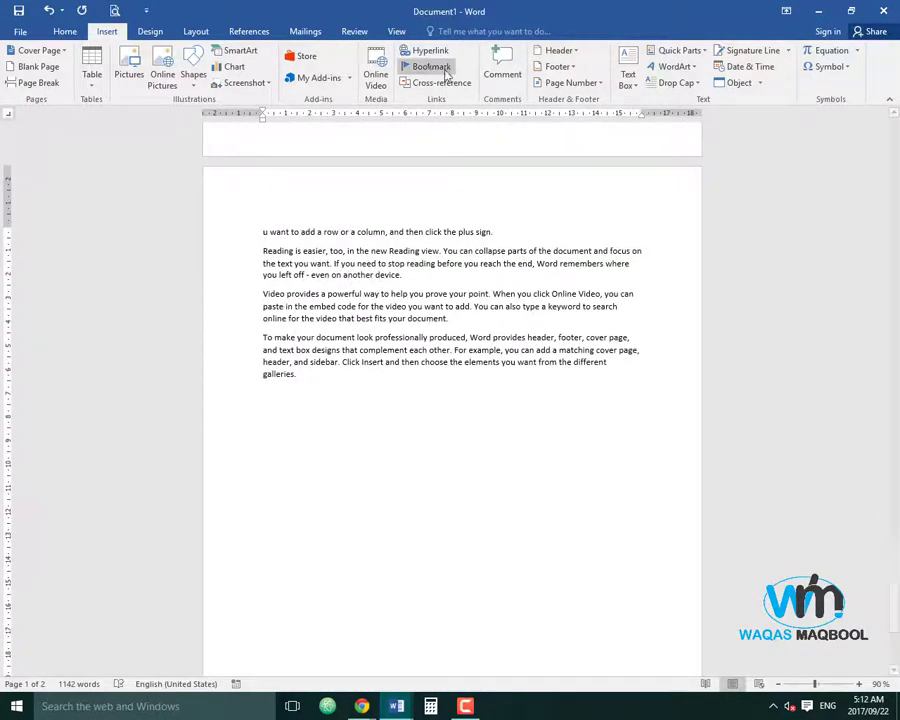
left_click(440, 82)
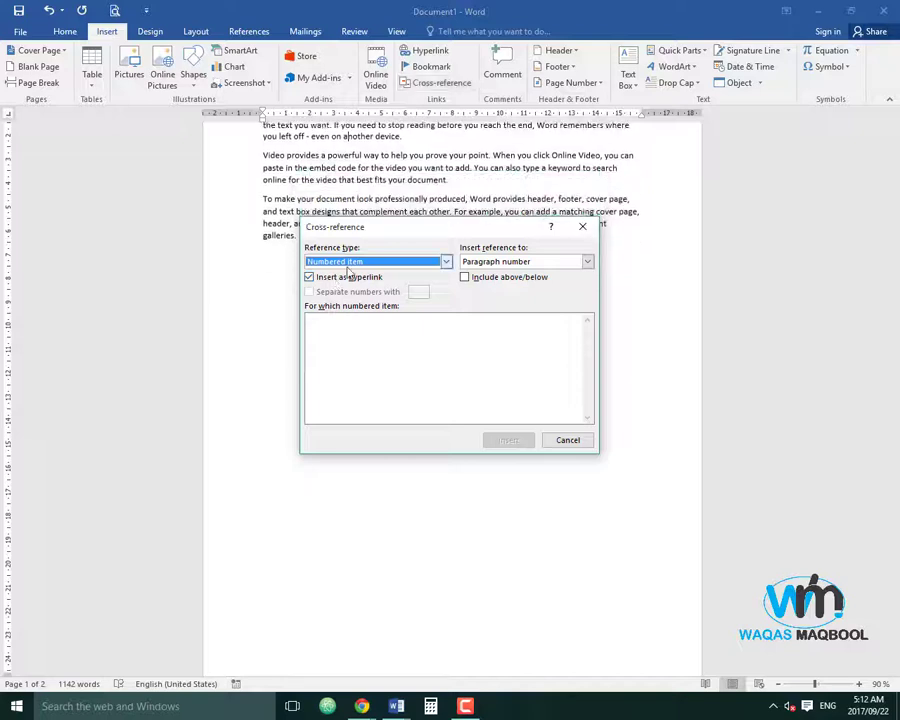
left_click(423, 264)
left_click(328, 293)
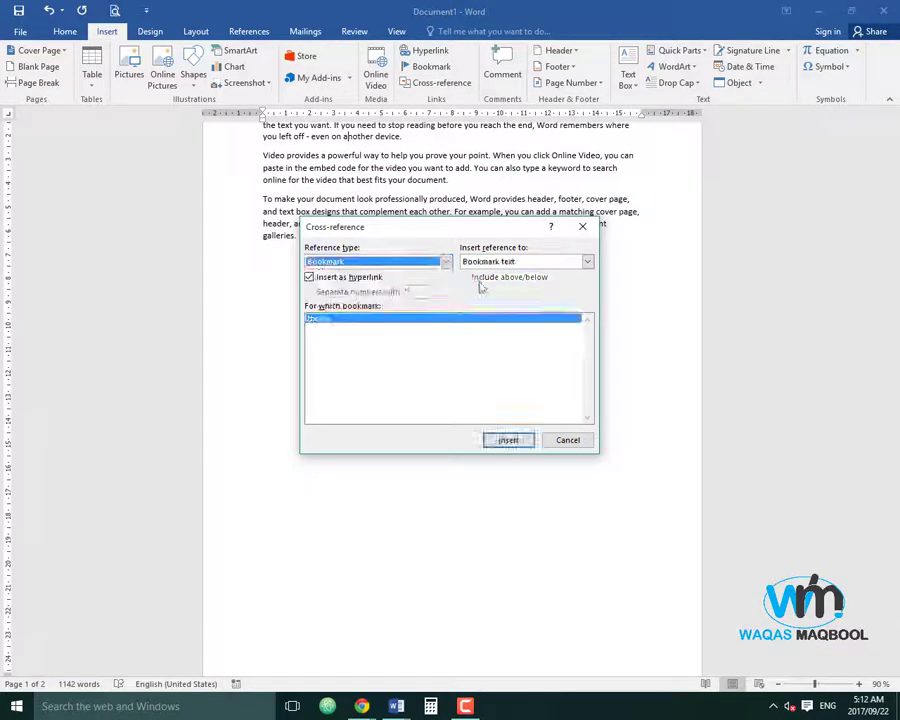
left_click(505, 443)
left_click(567, 440)
scroll(366, 260, "up", 3)
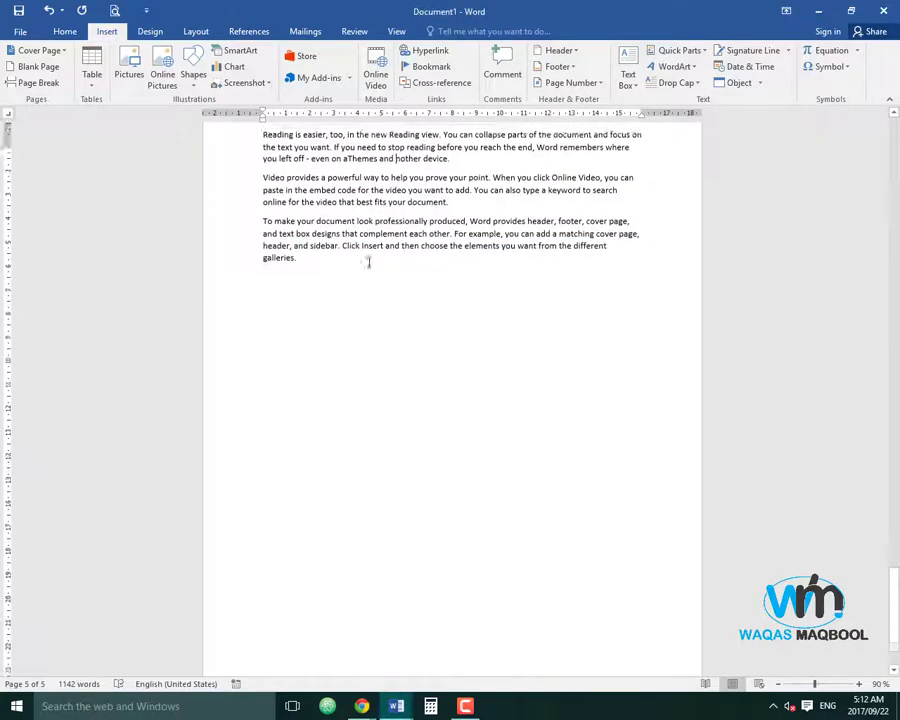
Step: Go to the theme bookmark and sort the bookmark list by location
left_click(429, 67)
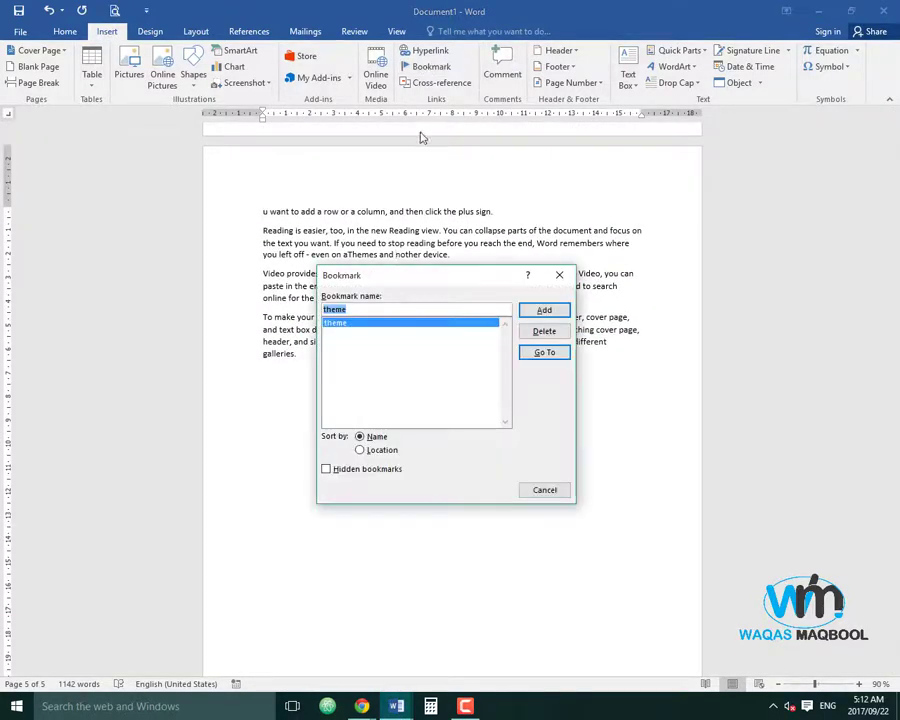
left_click(556, 350)
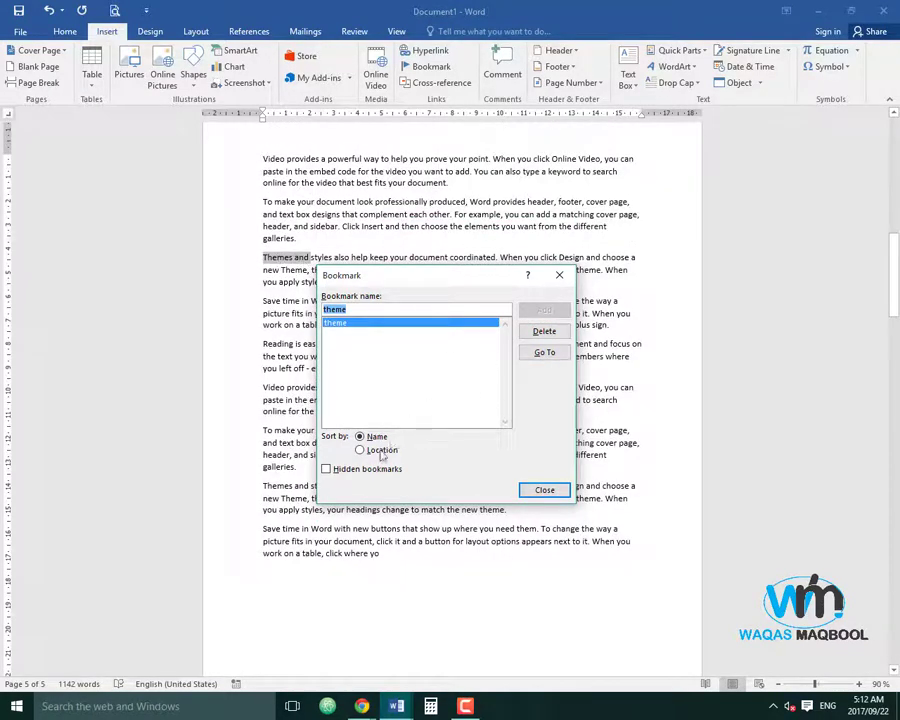
left_click(356, 323)
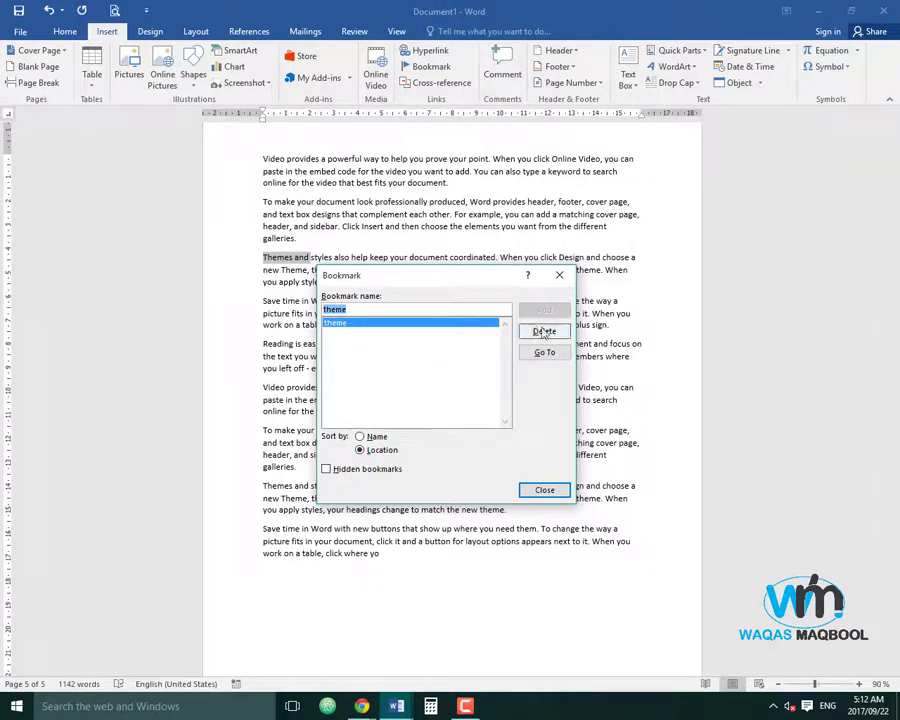
left_click(559, 275)
left_click(418, 70)
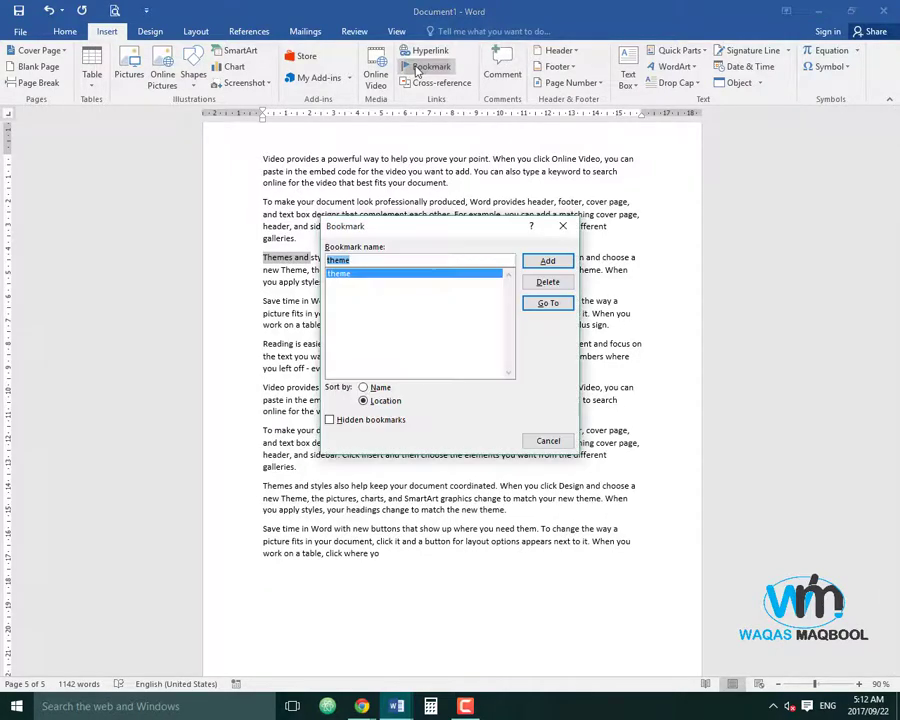
left_click(549, 440)
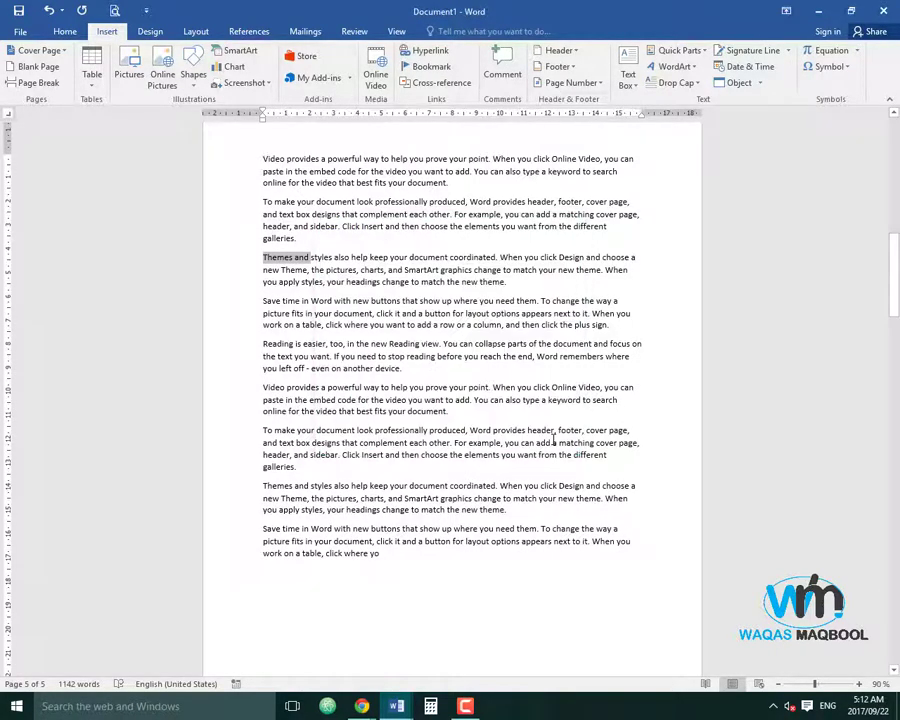
Step: From the top of the document, jump to the theme bookmark
key("ctrl+Home")
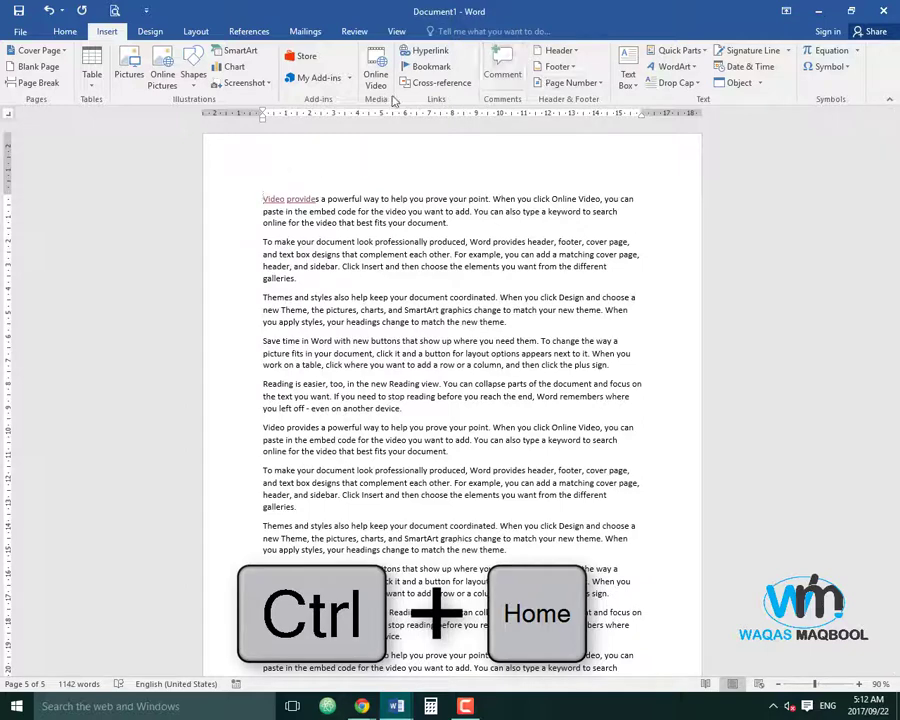
left_click(426, 67)
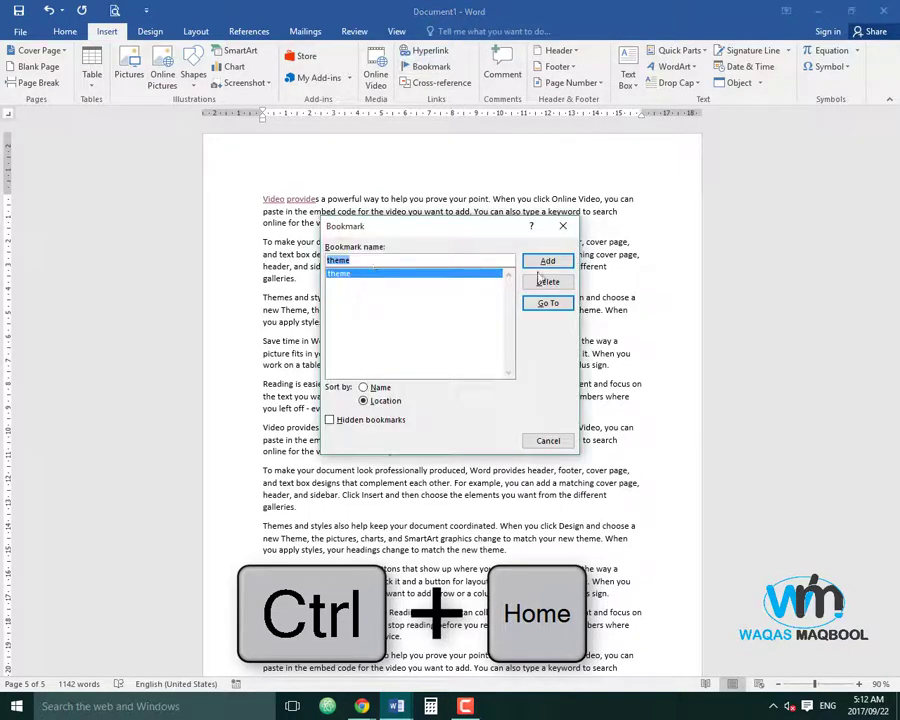
left_click(548, 303)
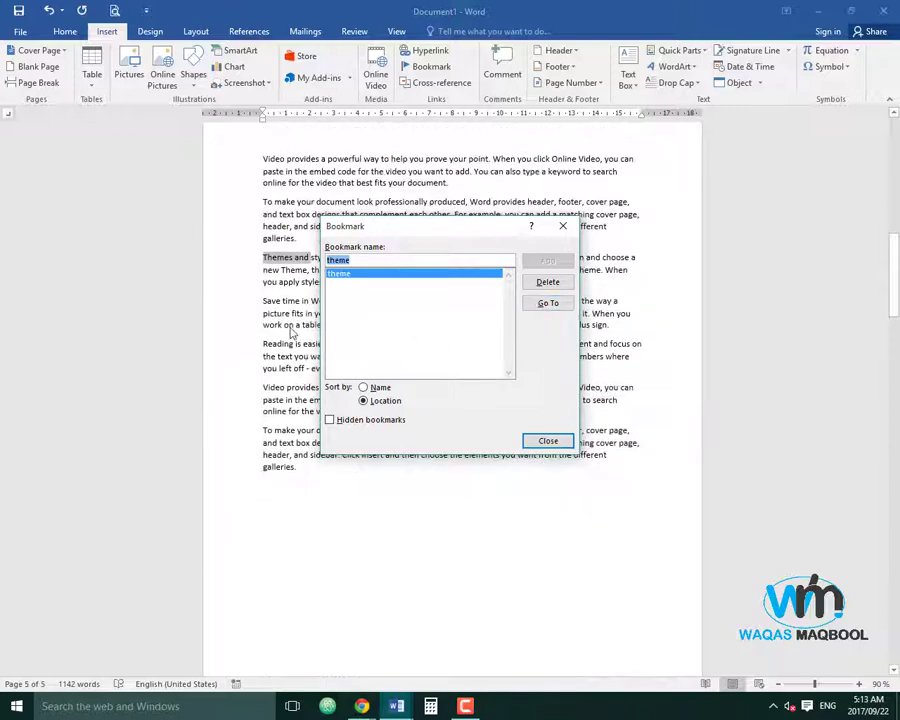
left_click(548, 442)
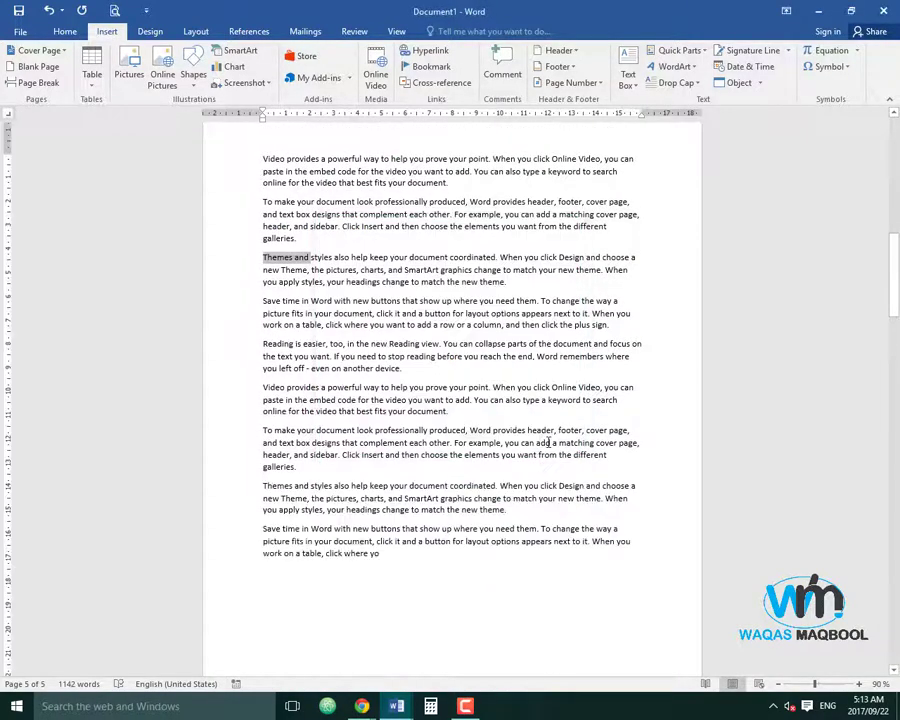